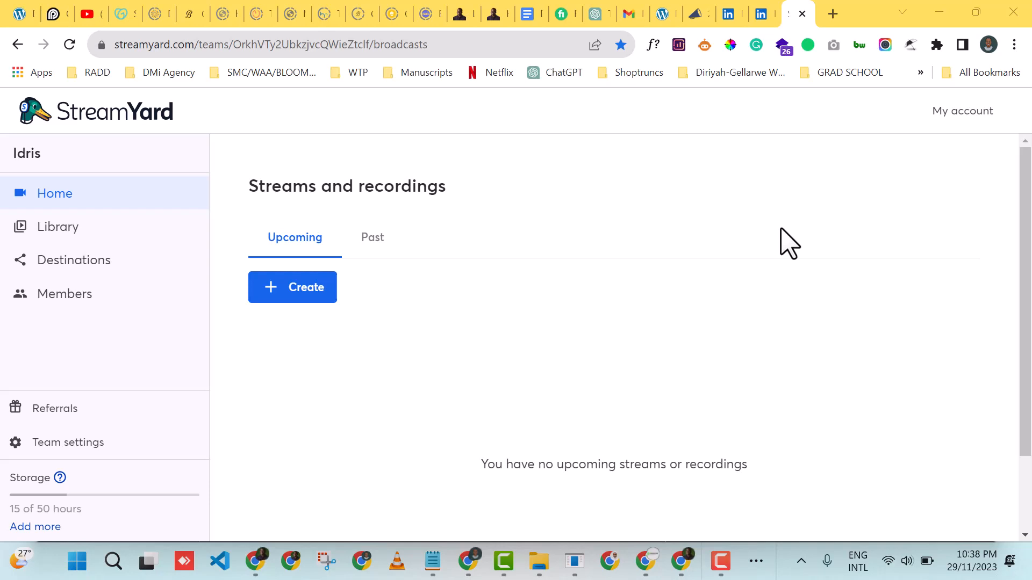
# Switch to LinkedIn and open the admin page of the DMi Digital Marketing Agency company.
pyautogui.click(763, 14)
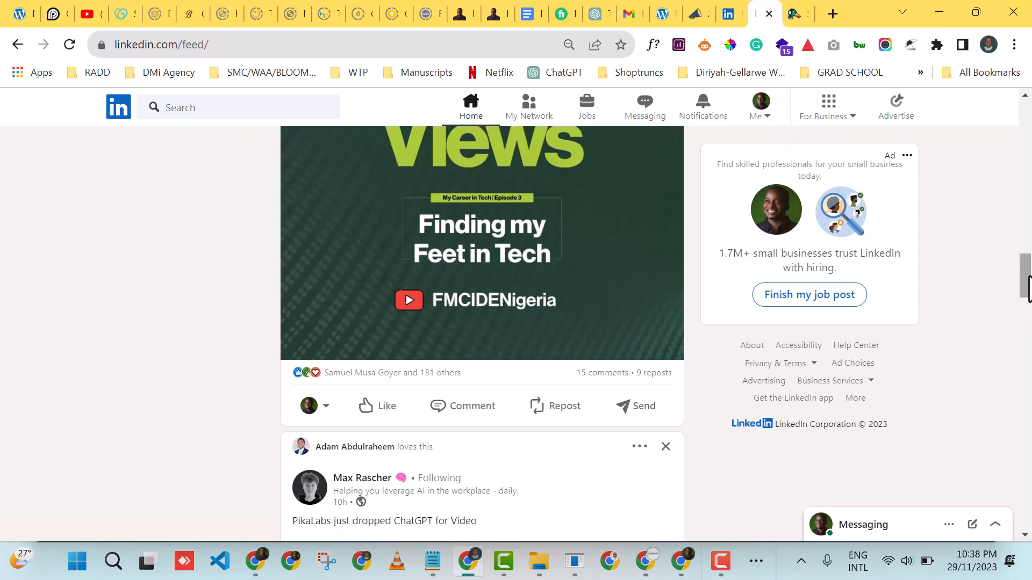
pyautogui.moveTo(1027, 289); pyautogui.dragTo(976, 179)
pyautogui.click(761, 108)
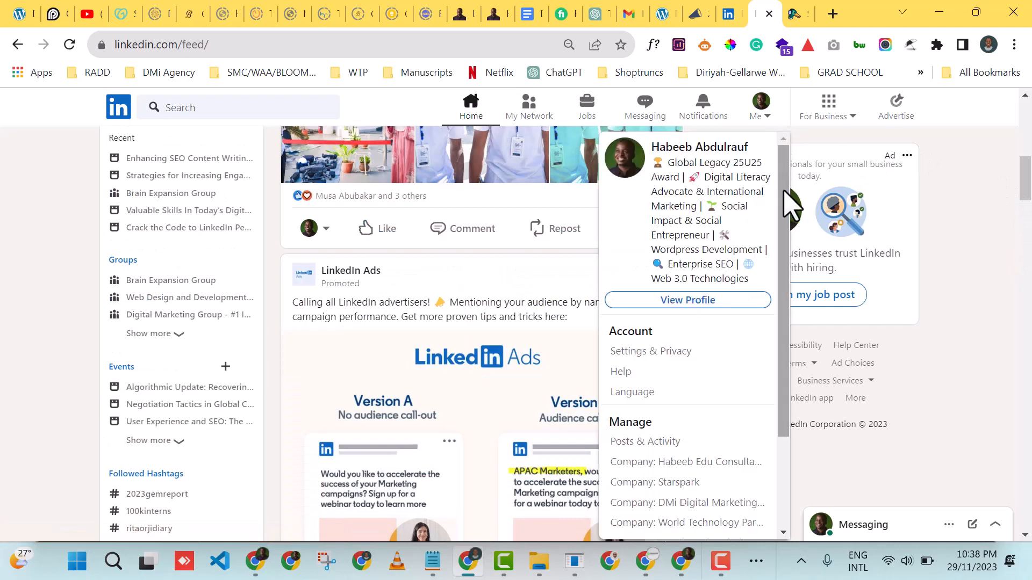
pyautogui.scroll(-2, 787, 322)
pyautogui.click(715, 378)
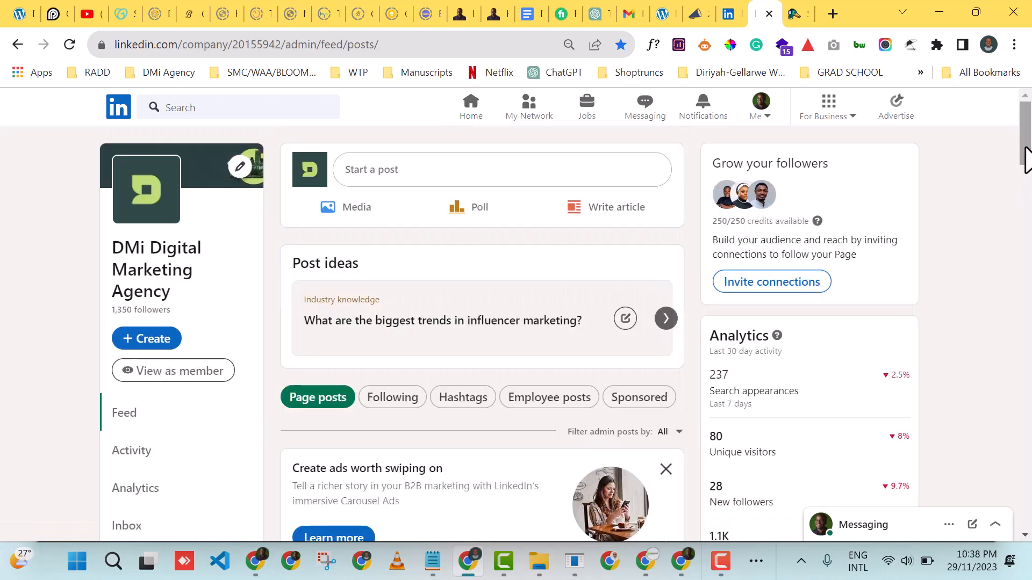
# Dismiss the carousel ads promotion in the page feed and start creating an event from a new company post.
pyautogui.moveTo(1026, 150); pyautogui.dragTo(1024, 83)
pyautogui.click(666, 337)
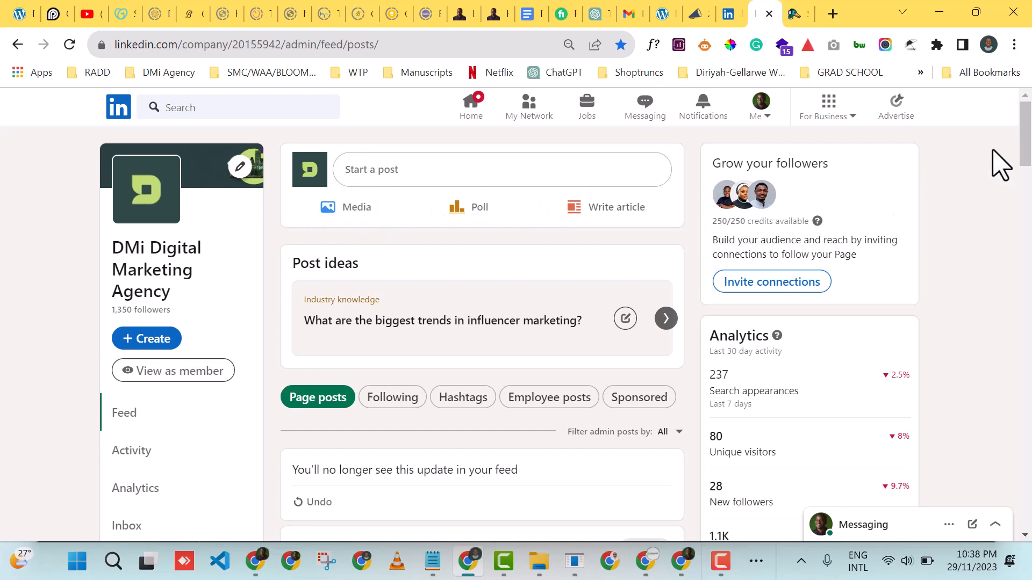
pyautogui.moveTo(1024, 134); pyautogui.dragTo(554, 156)
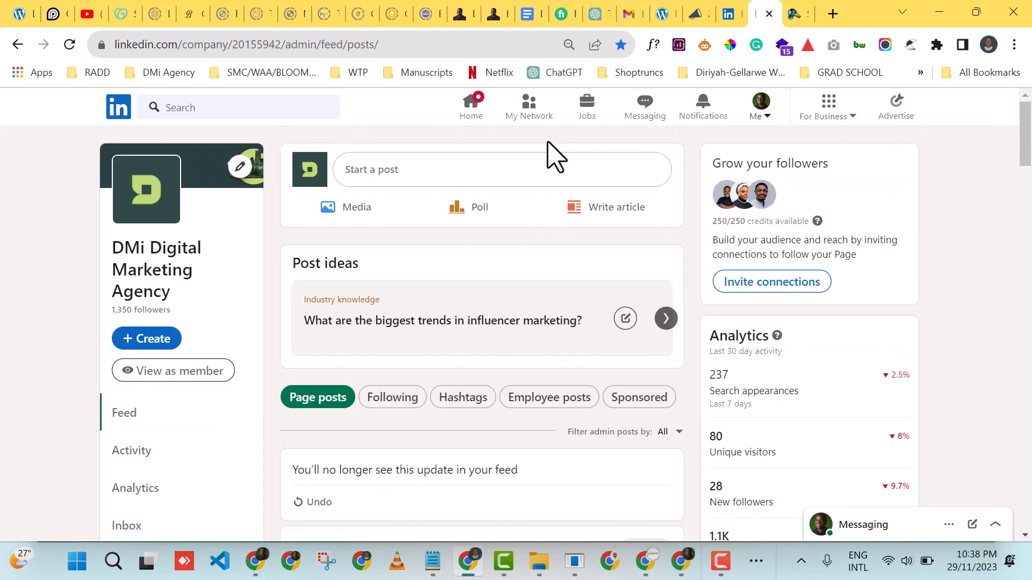
pyautogui.click(457, 179)
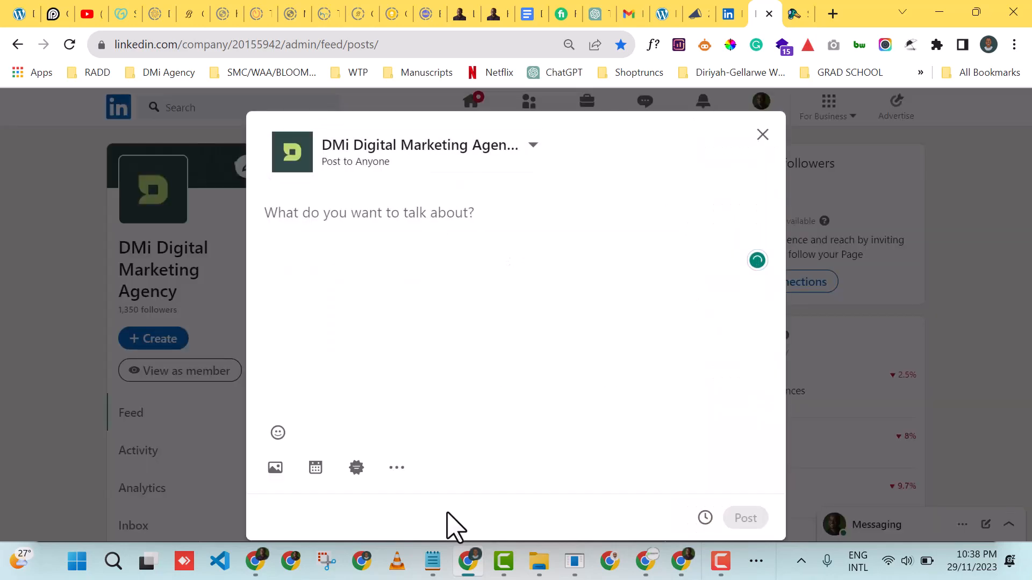
pyautogui.click(307, 466)
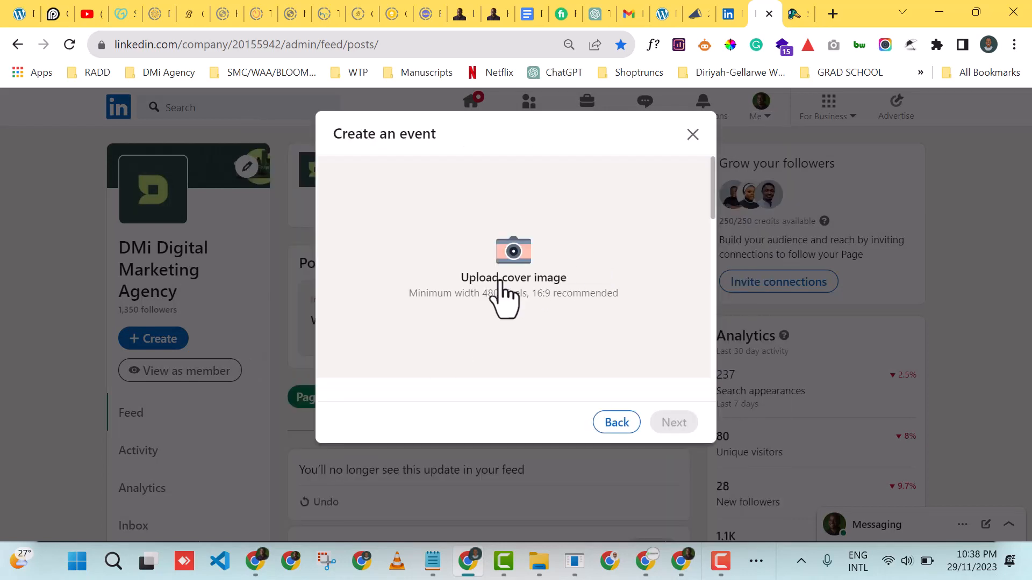
# Upload the image "ep16-01 (1)" from the Social Media Post folder as the event's cover image.
pyautogui.click(531, 260)
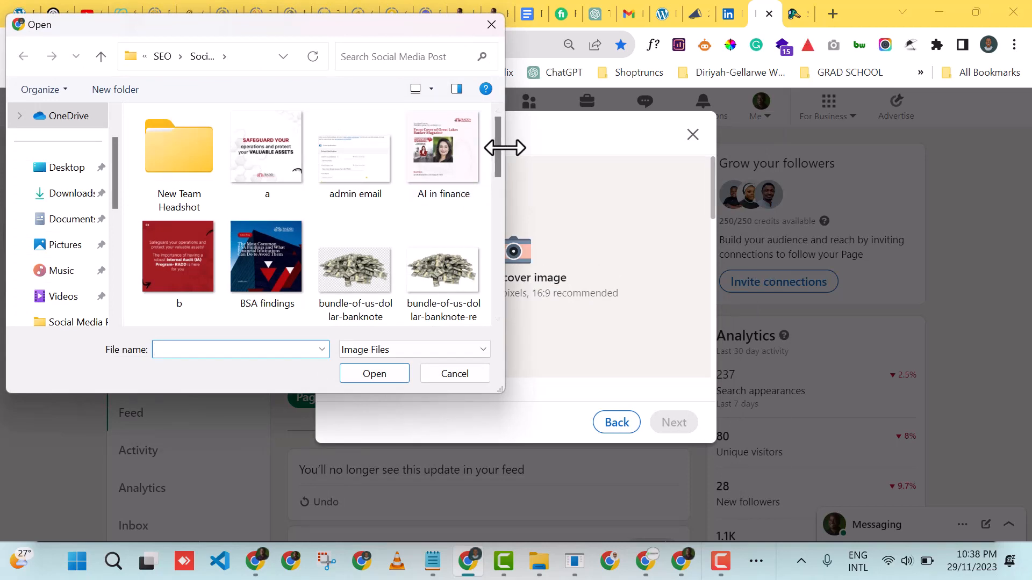
pyautogui.moveTo(502, 156); pyautogui.dragTo(501, 212)
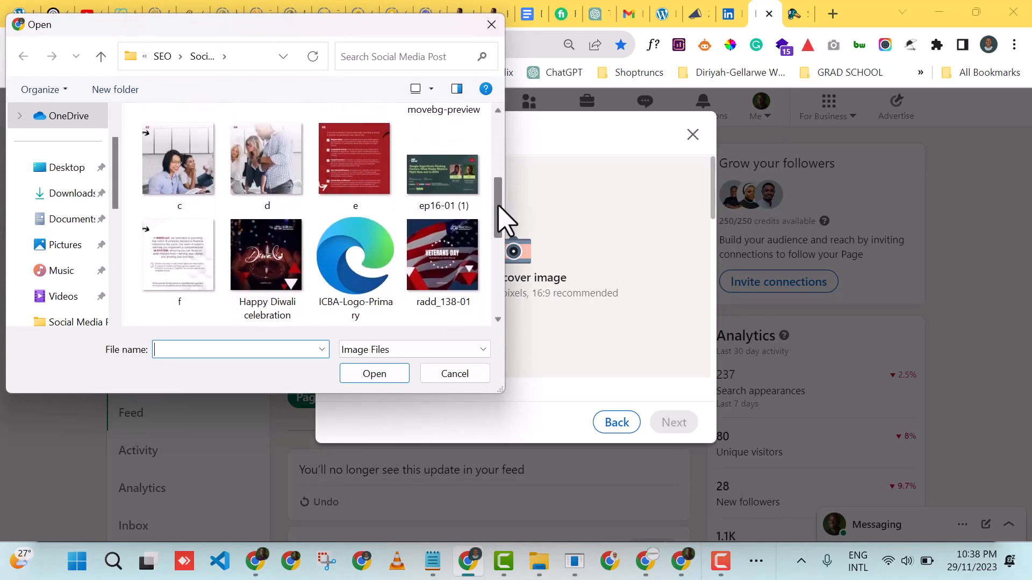
pyautogui.click(442, 185)
pyautogui.click(398, 371)
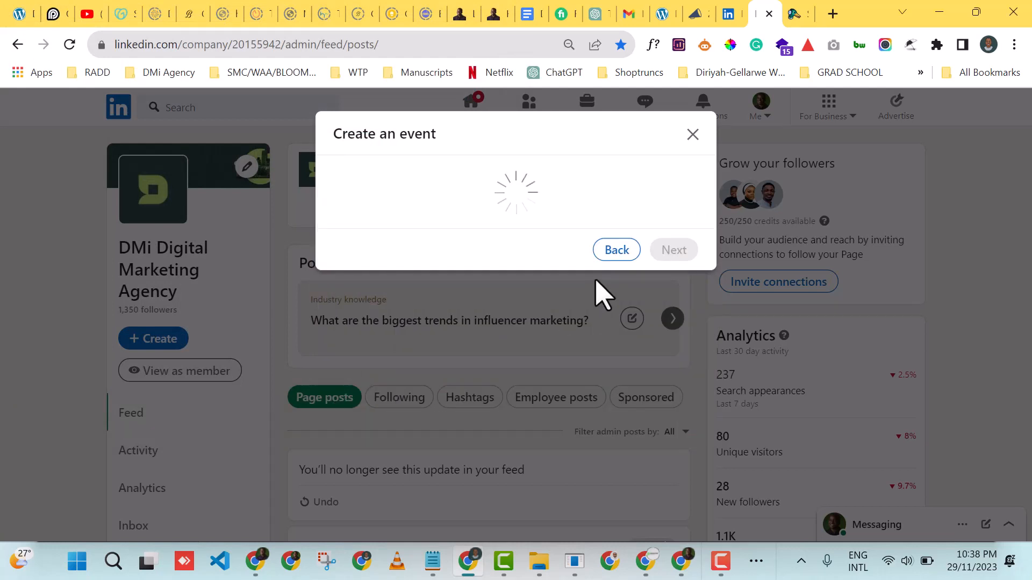
pyautogui.moveTo(712, 210); pyautogui.dragTo(598, 323)
pyautogui.click(412, 279)
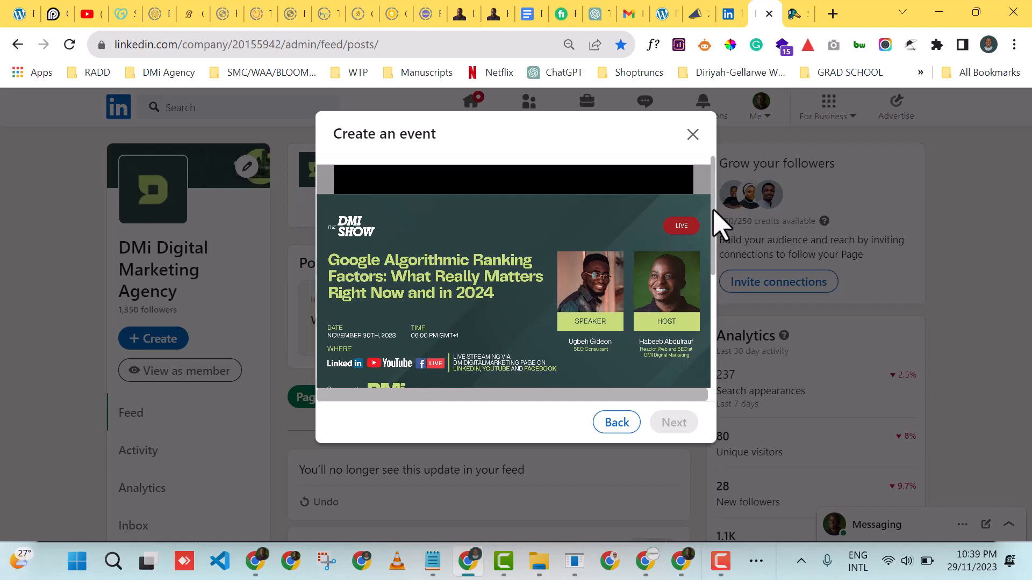
# Give the cover image the alt text "seo tips for tutorial for 2024" and apply it to the event.
pyautogui.moveTo(712, 258); pyautogui.dragTo(721, 383)
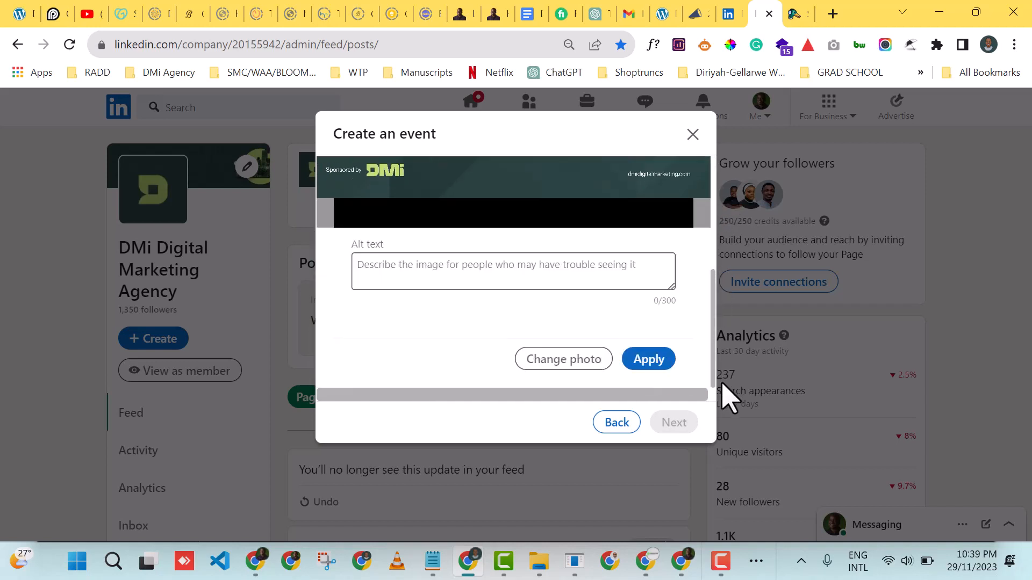
pyautogui.click(481, 289)
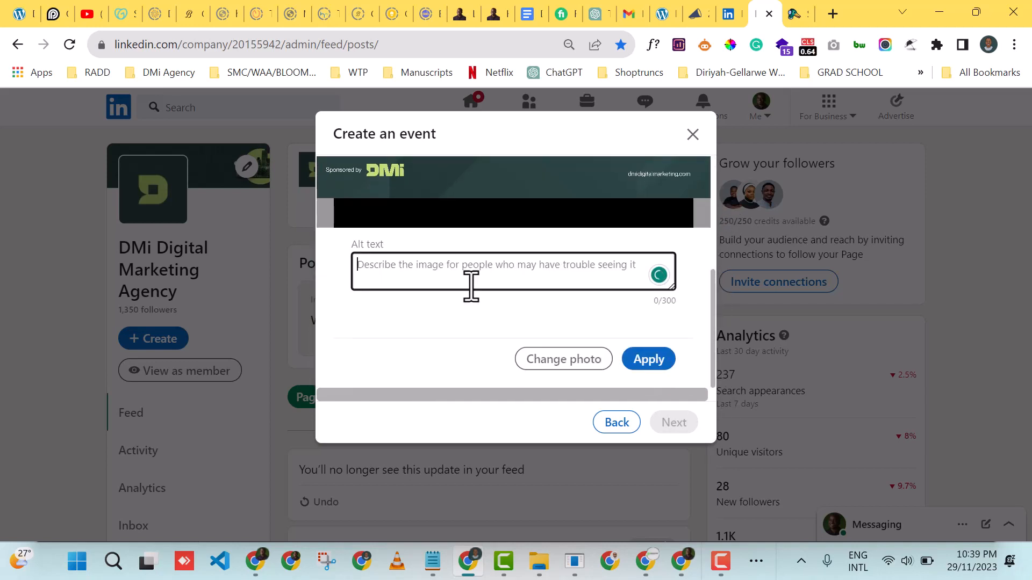
pyautogui.write('seo tips for tutorial for 2024')
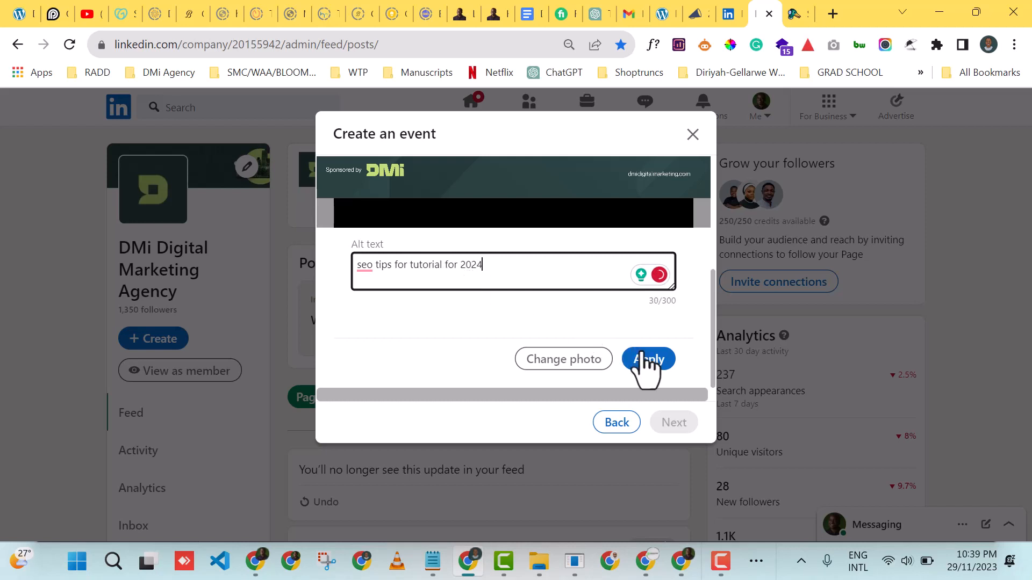
pyautogui.click(676, 364)
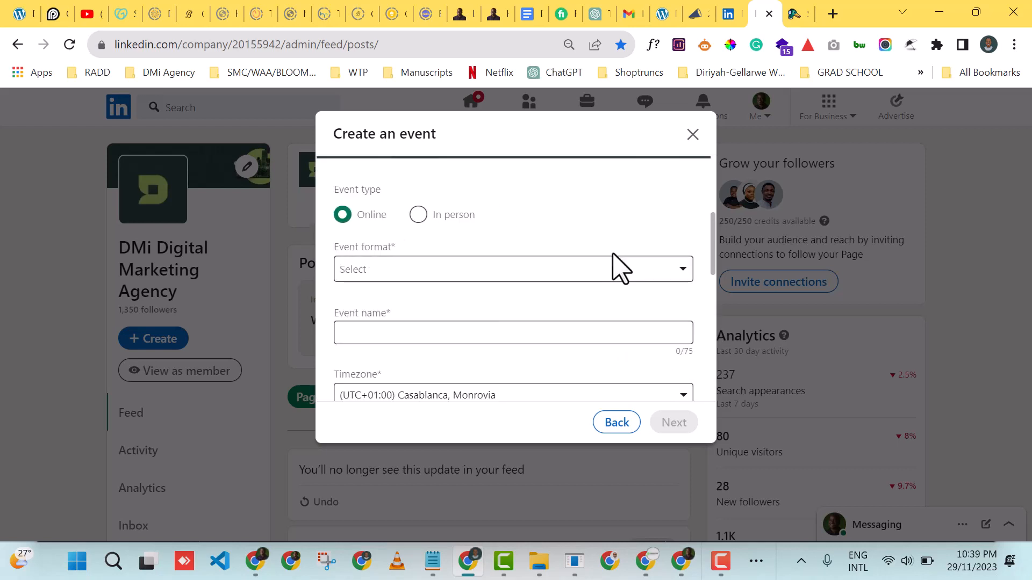
# Set the format to LinkedIn Live and the event name to "🚀 Unlock the SEO Secrets: Dive into Algorithmic Ranking Factors with" plus the speaker's name.
pyautogui.click(476, 271)
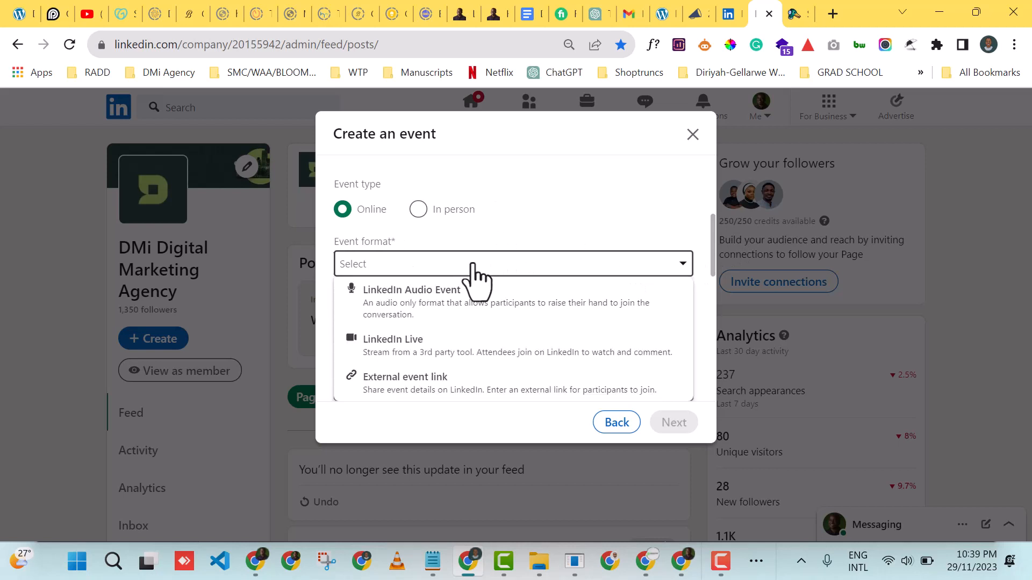
pyautogui.click(455, 352)
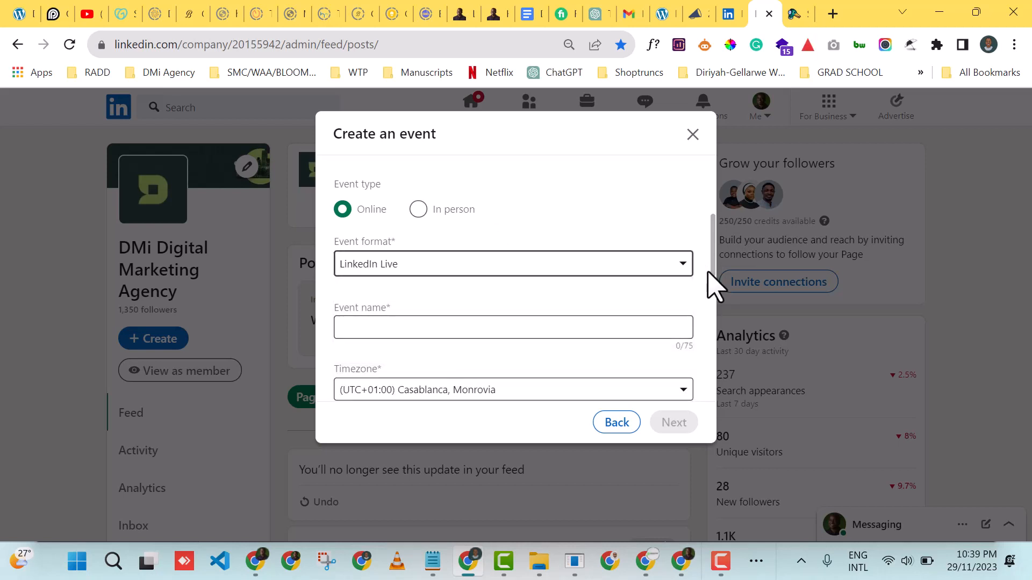
pyautogui.moveTo(715, 247); pyautogui.dragTo(715, 271)
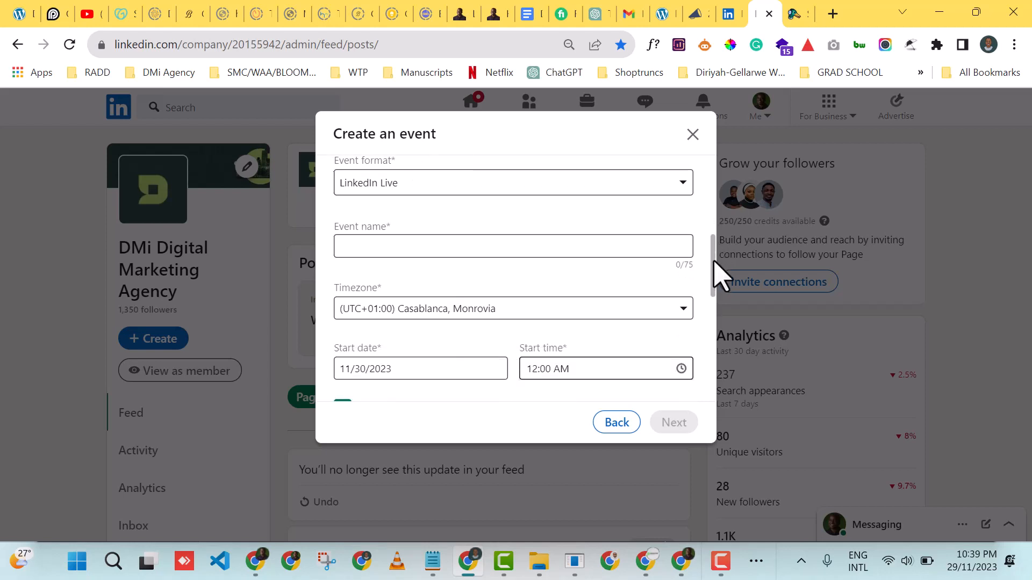
pyautogui.click(532, 247)
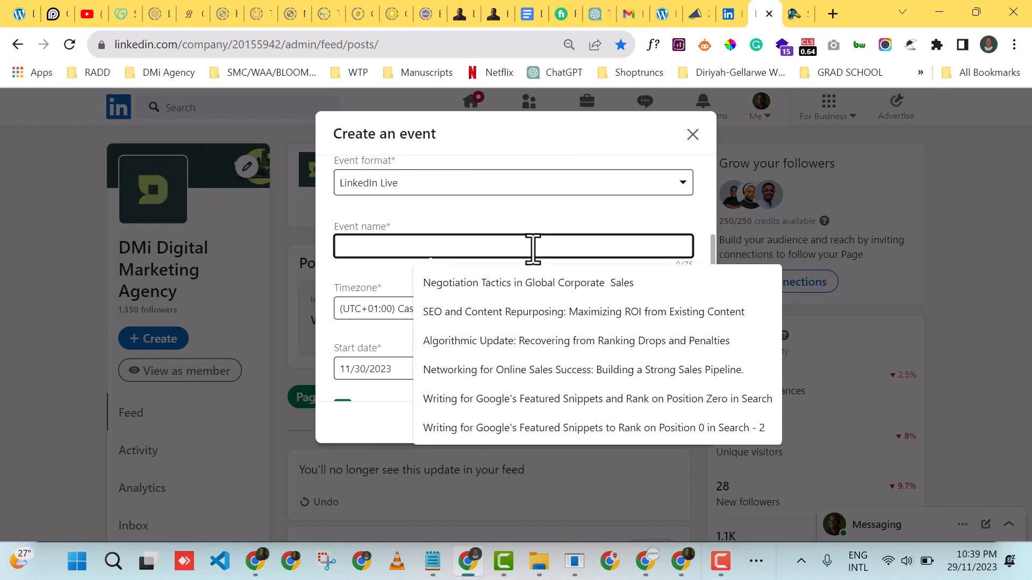
pyautogui.write('🚀 Unlock the SEO Secrets: Dive into Algorithmic Ranking Factors with Ugbeh')
pyautogui.click(530, 247)
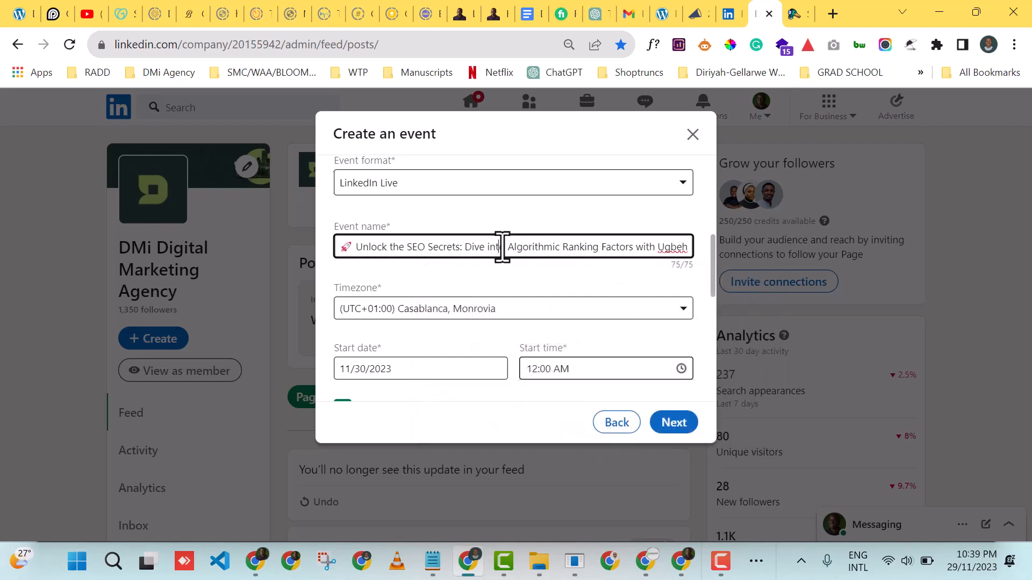
pyautogui.click(488, 247)
# Set the event's timezone to (UTC+01:00) West Central Africa.
pyautogui.scroll(-1, 712, 270)
pyautogui.click(675, 257)
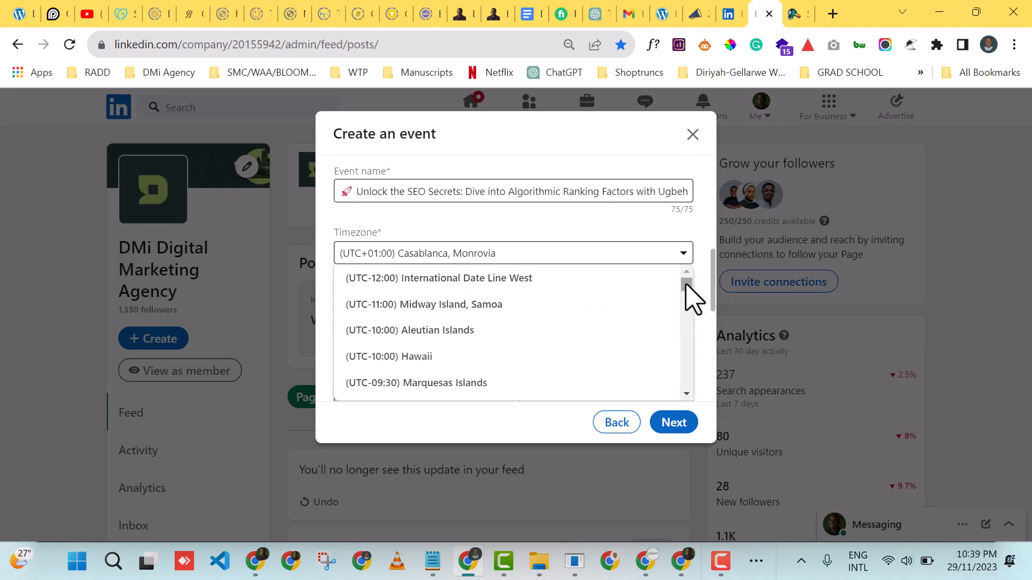
pyautogui.moveTo(687, 285); pyautogui.dragTo(686, 299)
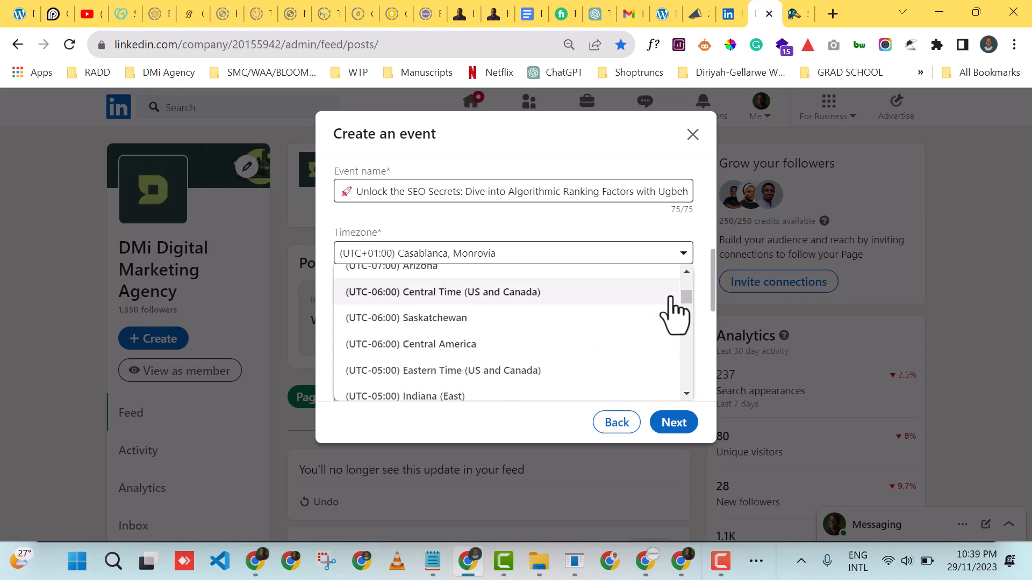
pyautogui.moveTo(687, 294); pyautogui.dragTo(689, 322)
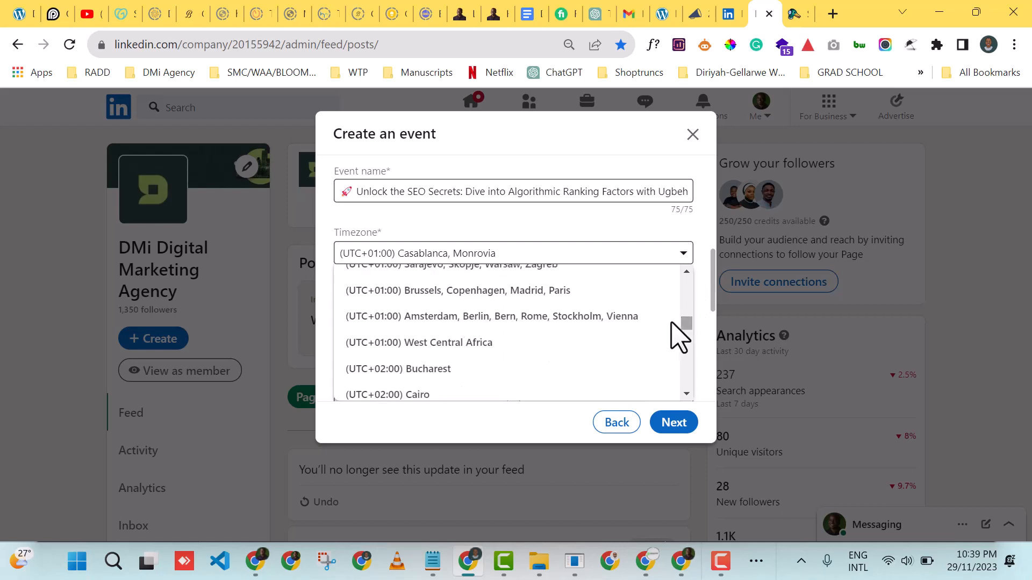
pyautogui.click(498, 348)
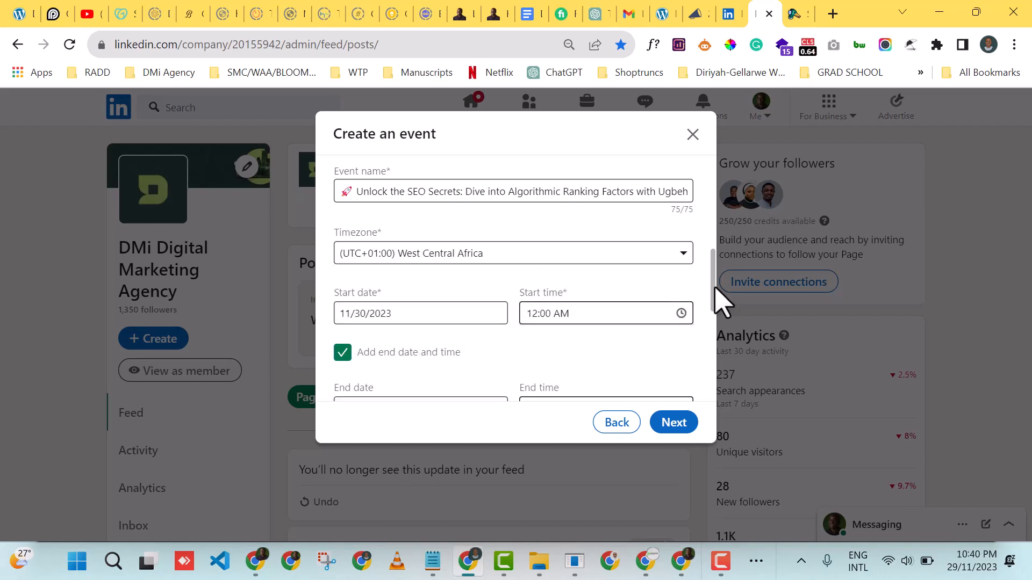
# Check the event date on the cover image and set the start date to 11/30/2023.
pyautogui.moveTo(714, 286); pyautogui.dragTo(716, 183)
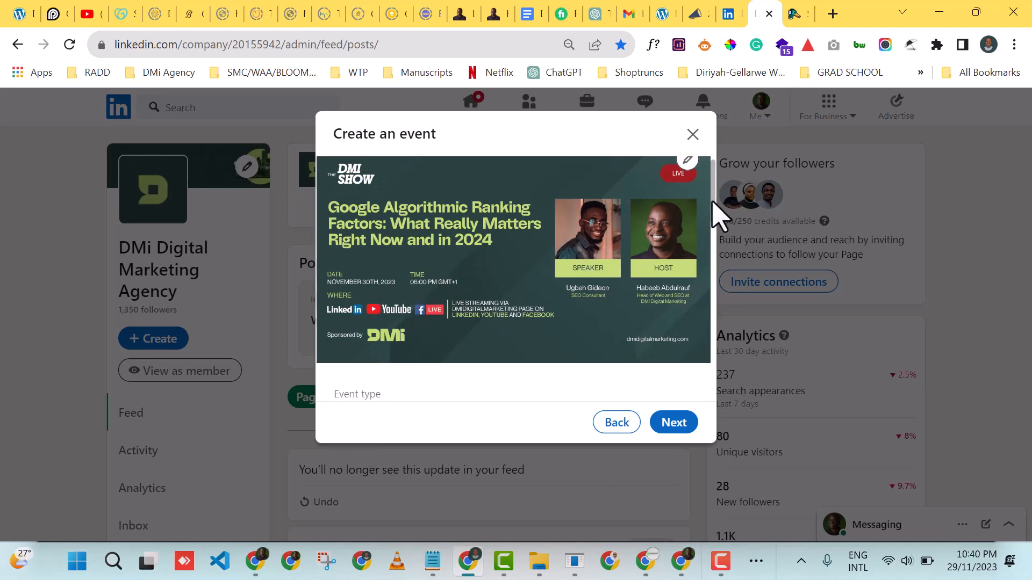
pyautogui.moveTo(714, 197); pyautogui.dragTo(714, 310)
pyautogui.click(407, 238)
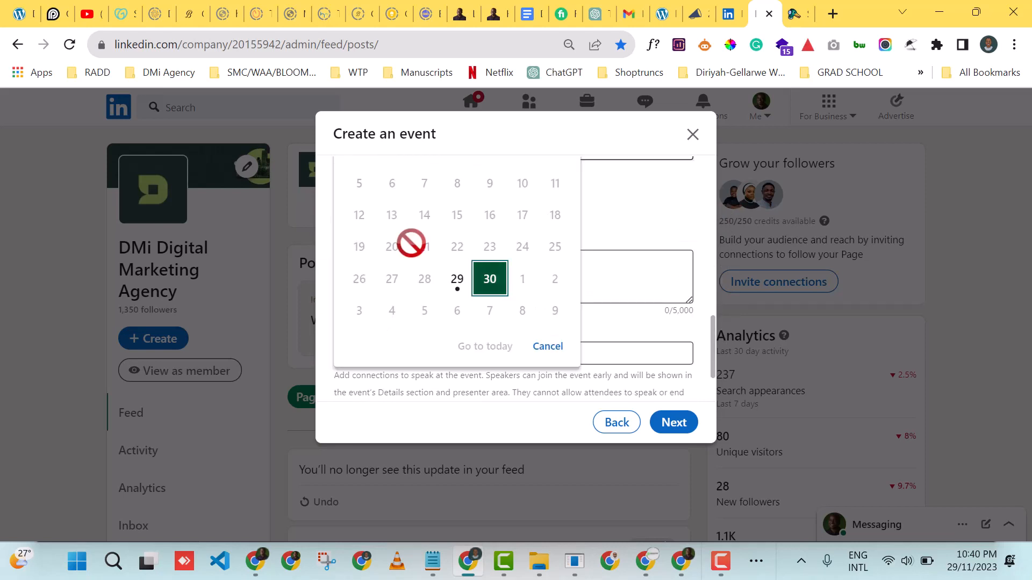
pyautogui.click(490, 279)
# Set the event's start time to 06:00 PM.
pyautogui.click(572, 279)
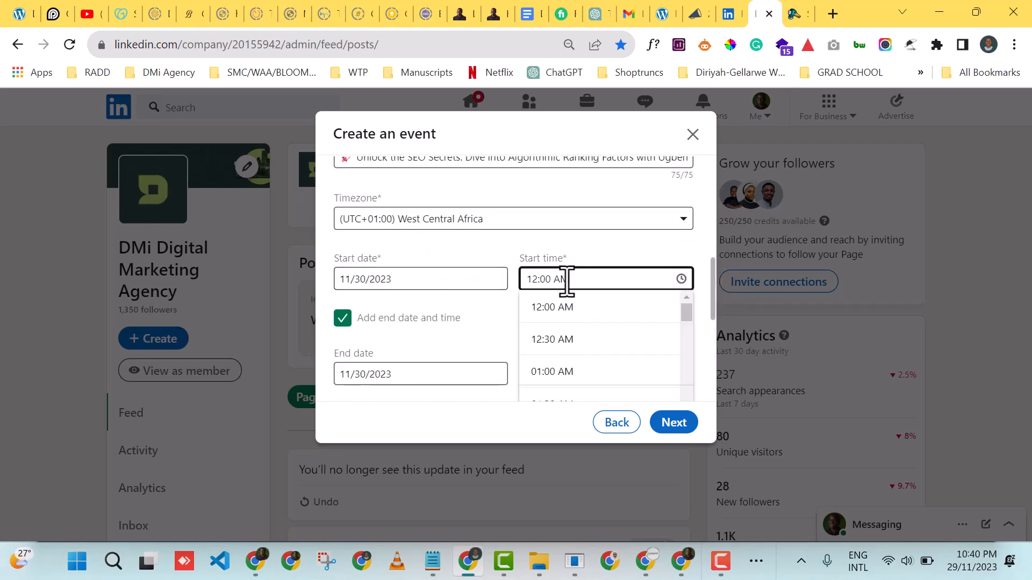
pyautogui.click(539, 279)
pyautogui.press('BackSpace')
pyautogui.press('BackSpace')
pyautogui.write('06')
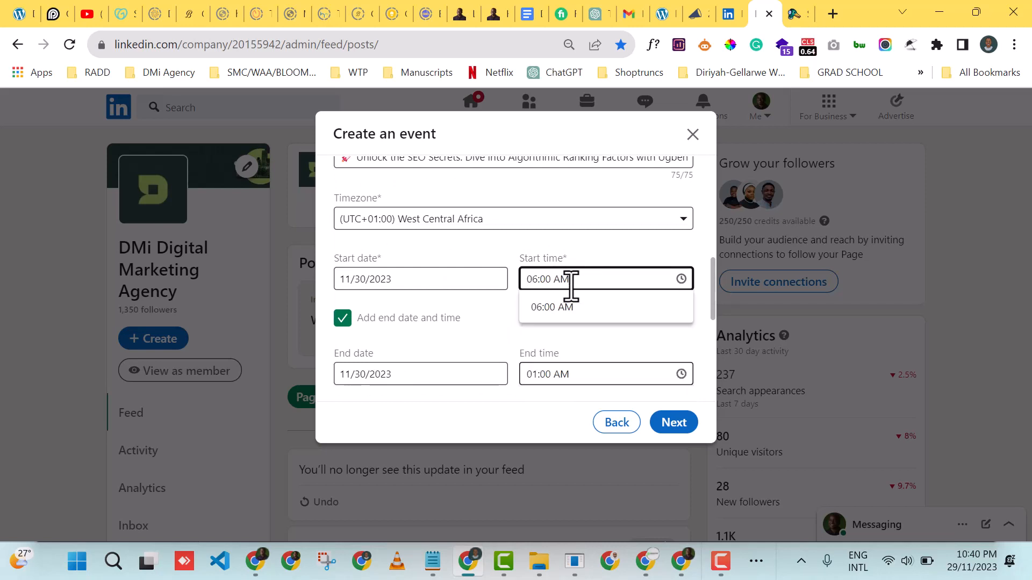
pyautogui.press('BackSpace')
pyautogui.press('BackSpace')
pyautogui.press('BackSpace')
pyautogui.write('pm')
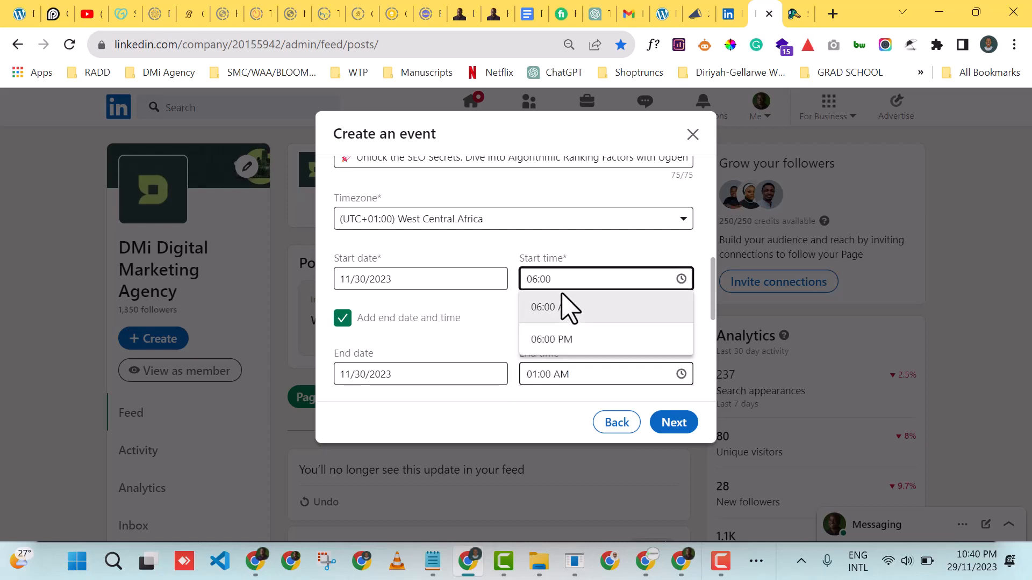
pyautogui.click(565, 337)
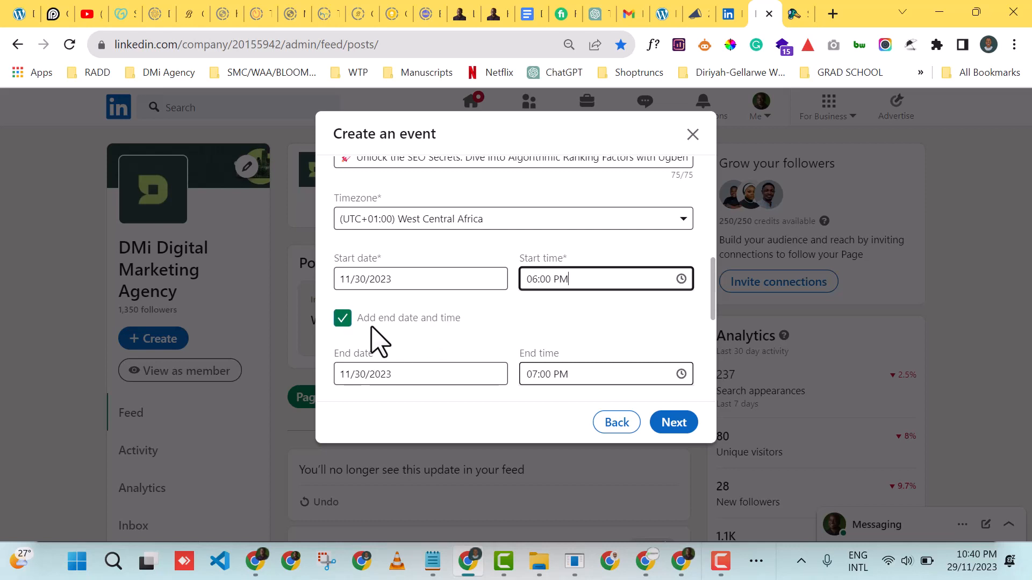
# Turn off the event's end date and time, and paste the prepared text with its SEO hashtags as the description.
pyautogui.click(342, 318)
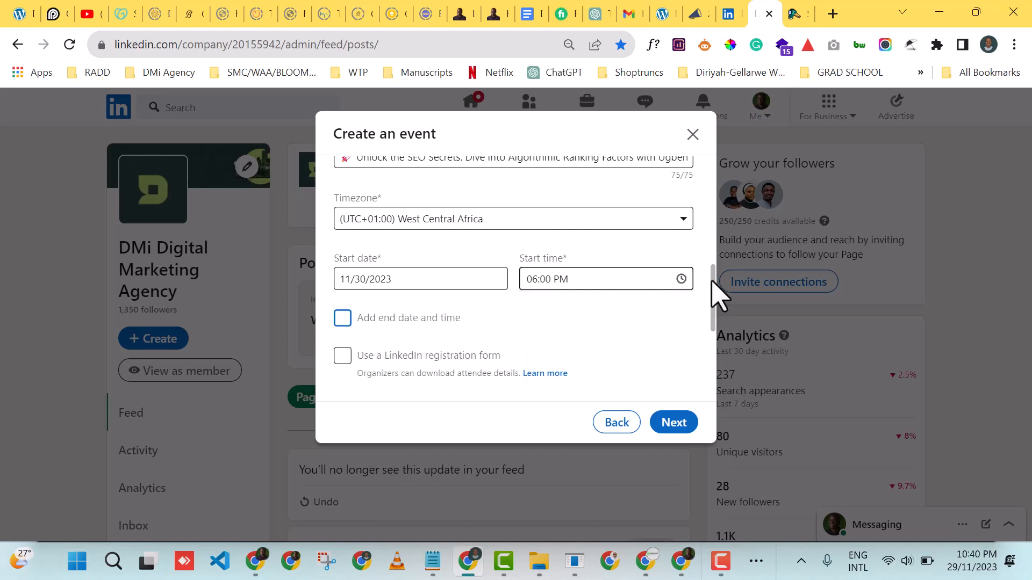
pyautogui.moveTo(711, 281); pyautogui.dragTo(719, 321)
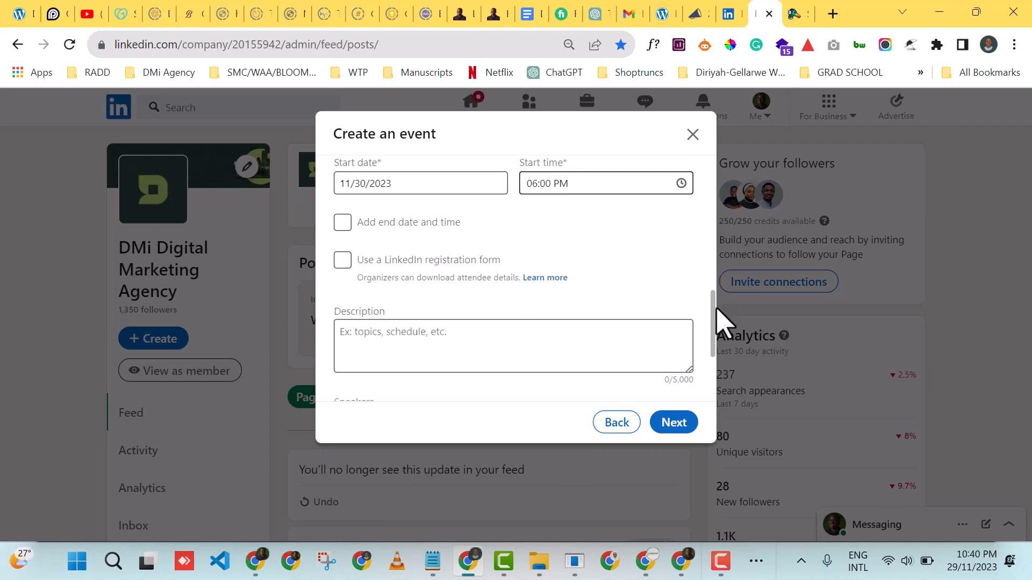
pyautogui.click(426, 352)
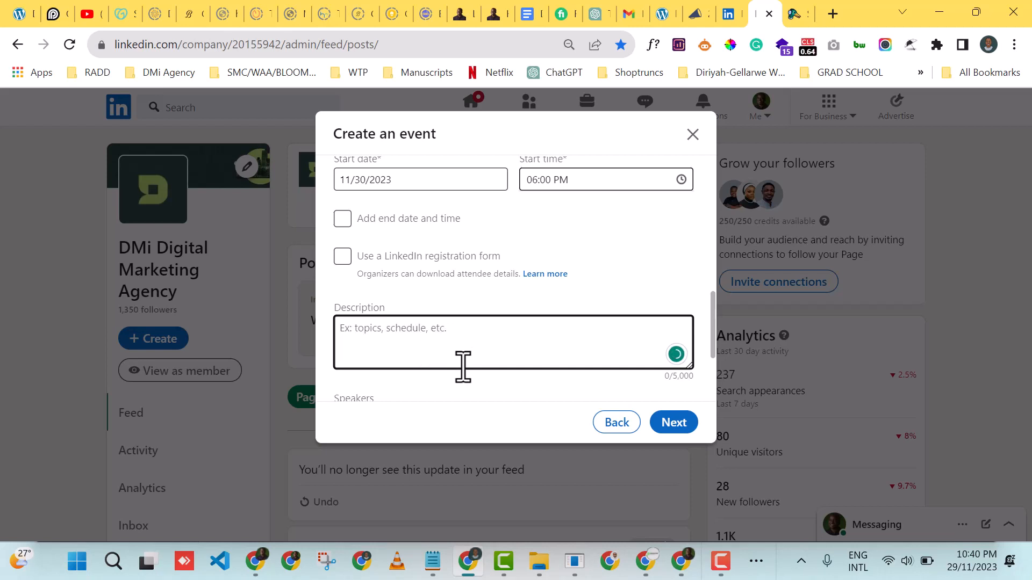
pyautogui.hotkey('ctrl', 'v')
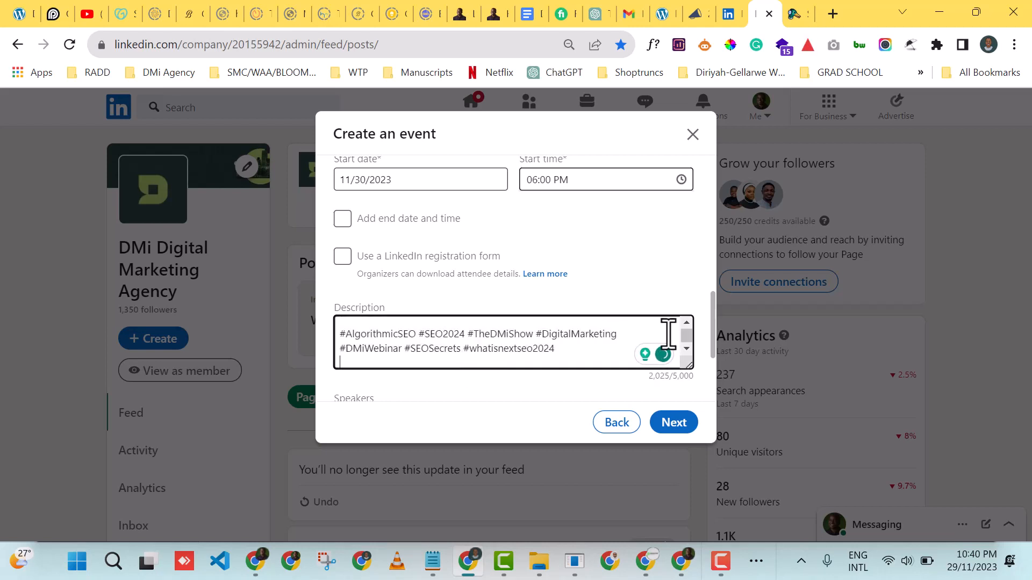
pyautogui.moveTo(712, 327); pyautogui.dragTo(712, 332)
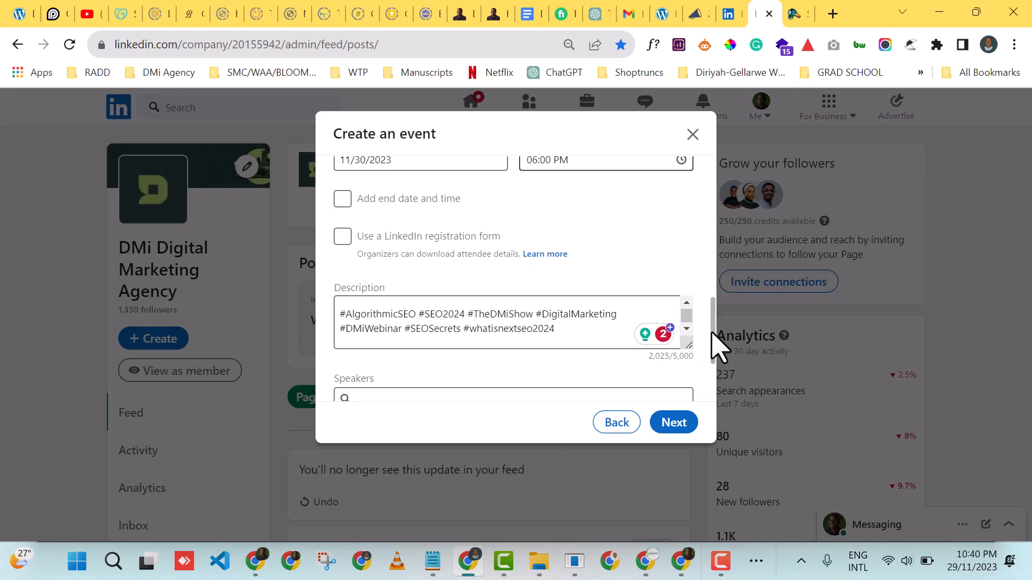
# Check the speaker details in the prepared webinar text in the Google Docs document.
pyautogui.click(527, 13)
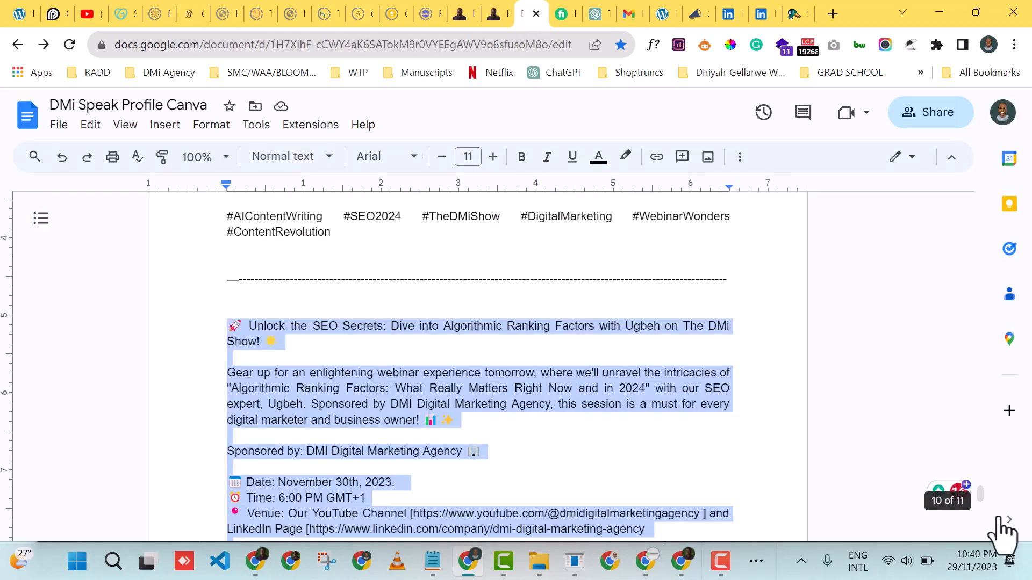
pyautogui.moveTo(977, 491); pyautogui.dragTo(979, 494)
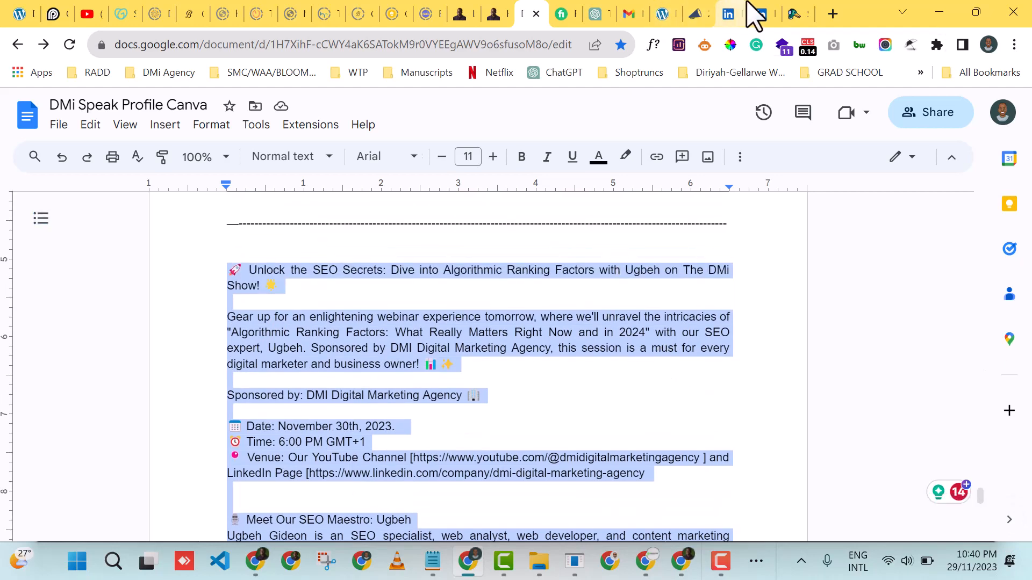
pyautogui.click(760, 14)
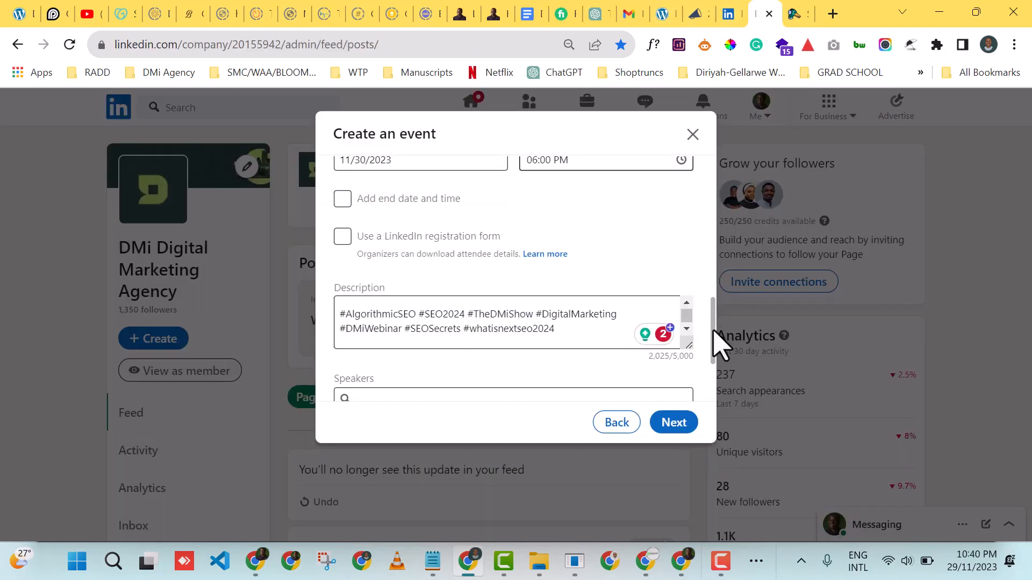
# Search for the guest SEO expert by name and add them as a speaker of the event.
pyautogui.moveTo(712, 330); pyautogui.dragTo(713, 357)
pyautogui.click(423, 301)
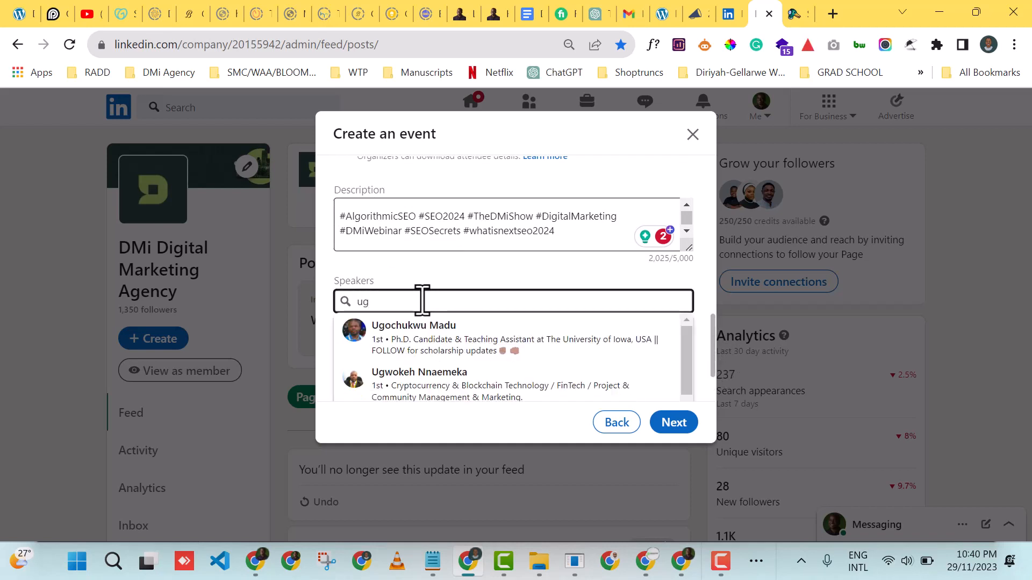
pyautogui.write('ugbe')
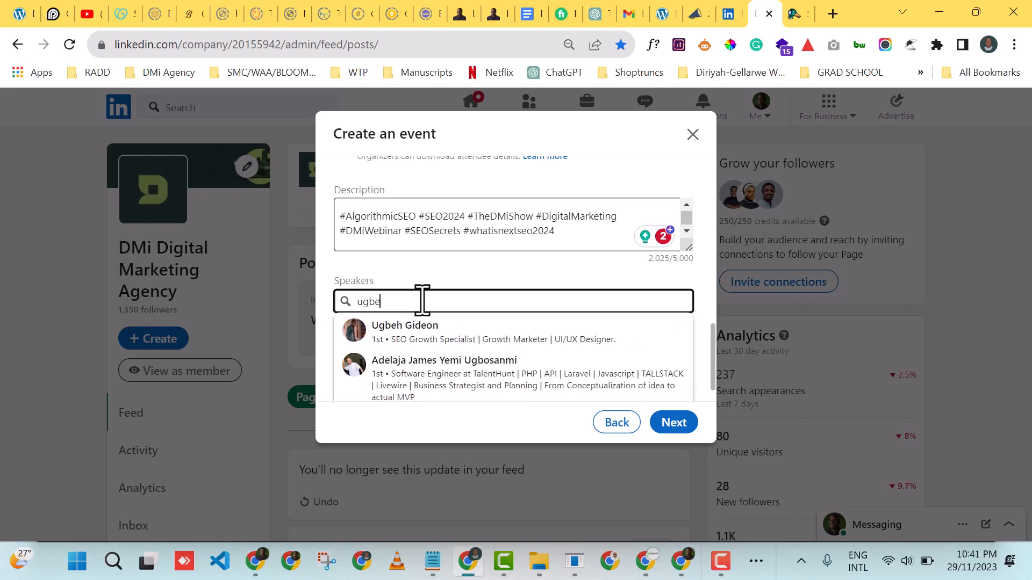
pyautogui.click(405, 337)
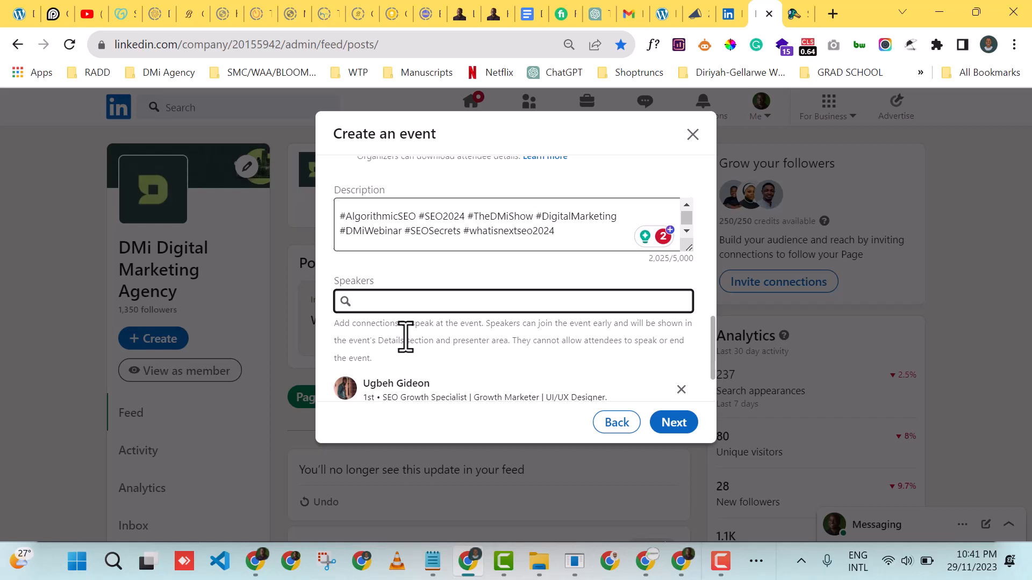
# Add the show's host as a second speaker and continue to the event's post preview.
pyautogui.write('be')
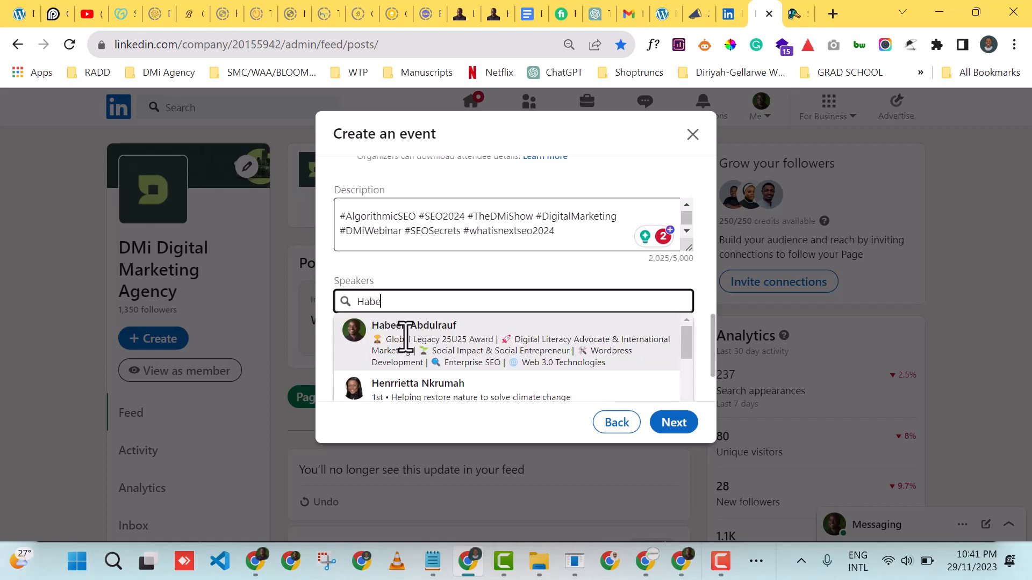
pyautogui.write('eb')
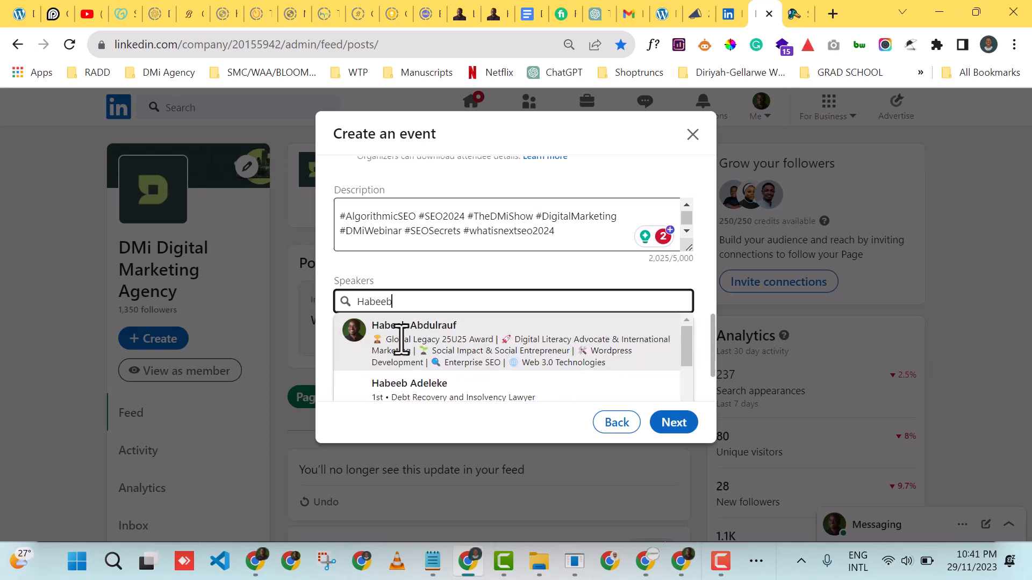
pyautogui.click(401, 339)
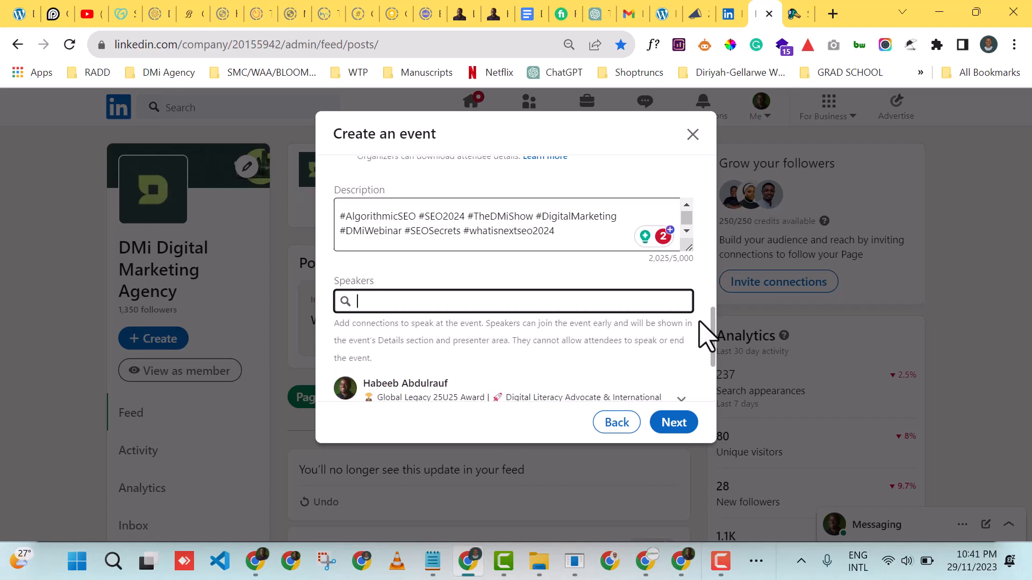
pyautogui.moveTo(713, 331); pyautogui.dragTo(701, 367)
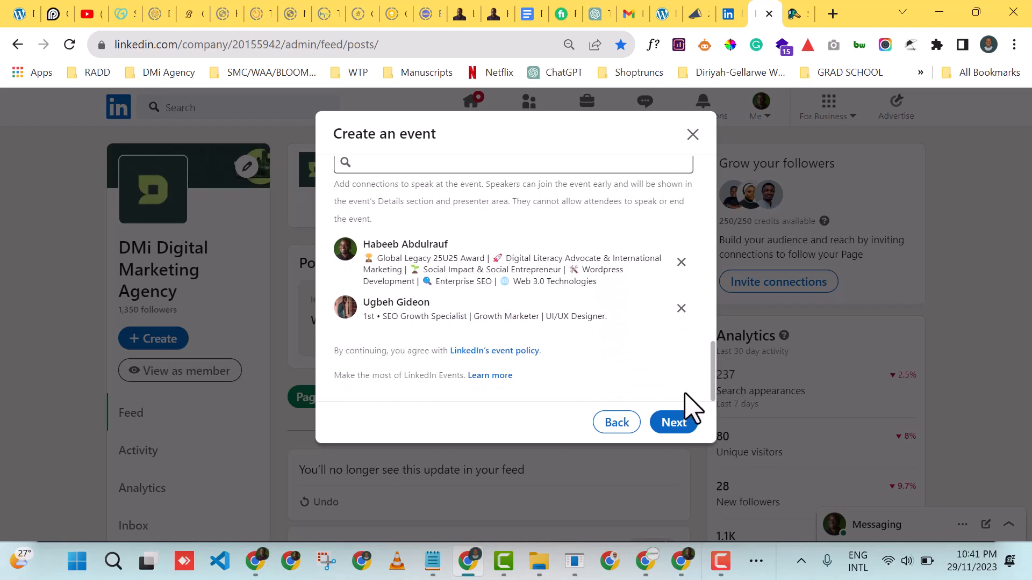
pyautogui.click(671, 423)
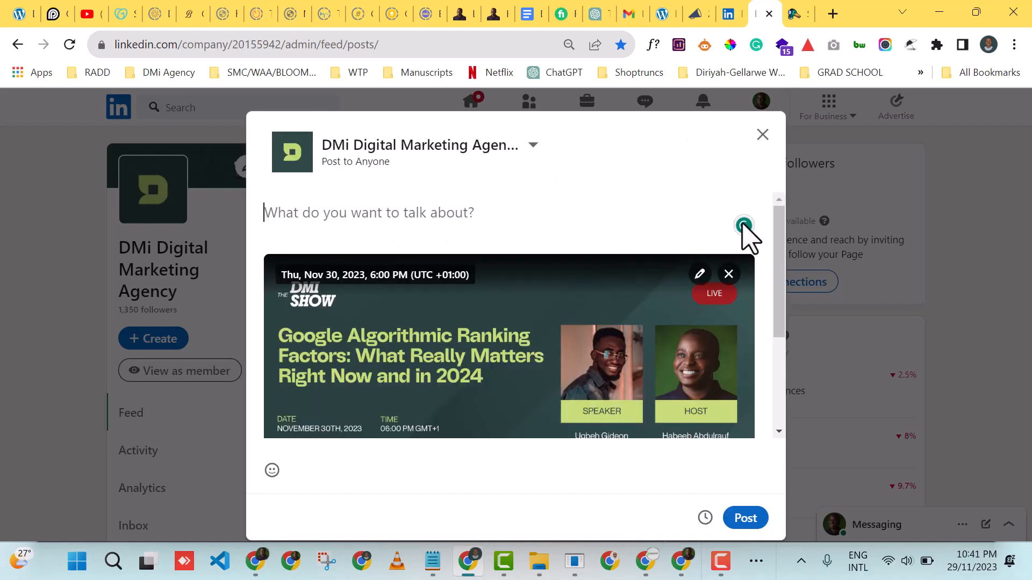
# Review the event's post preview and discard the draft.
pyautogui.moveTo(778, 248); pyautogui.dragTo(776, 270)
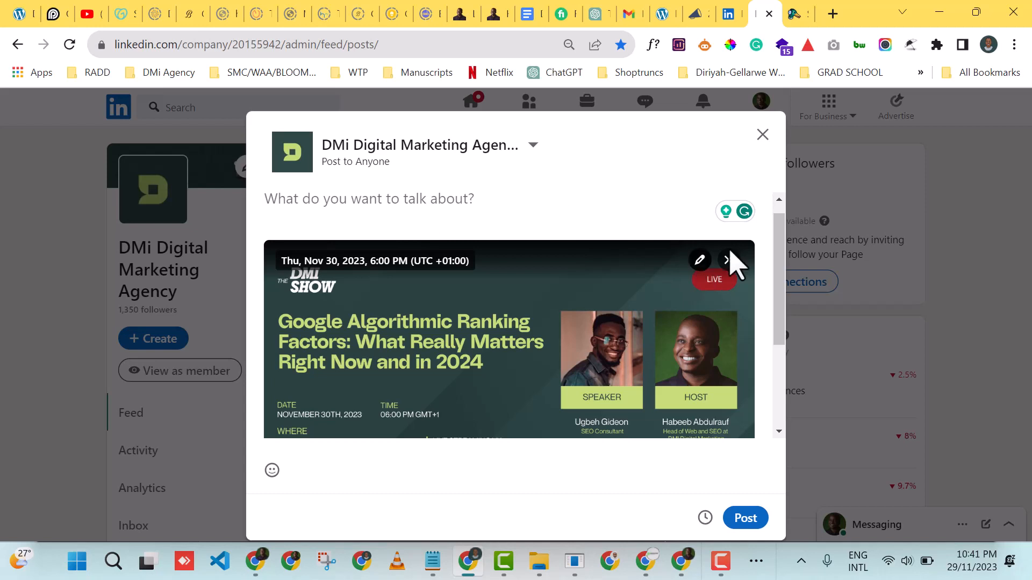
pyautogui.moveTo(778, 251); pyautogui.dragTo(772, 208)
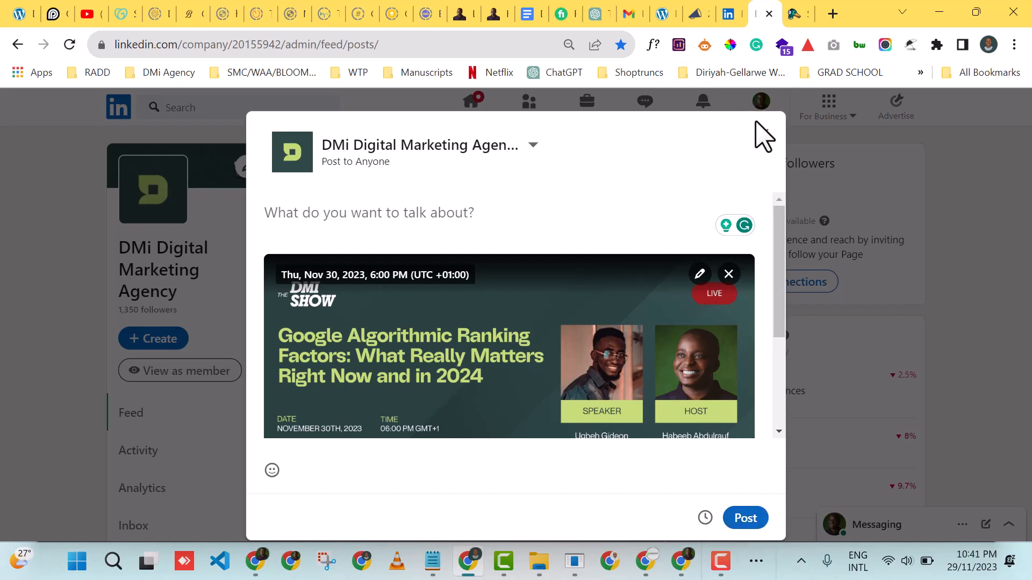
pyautogui.click(762, 134)
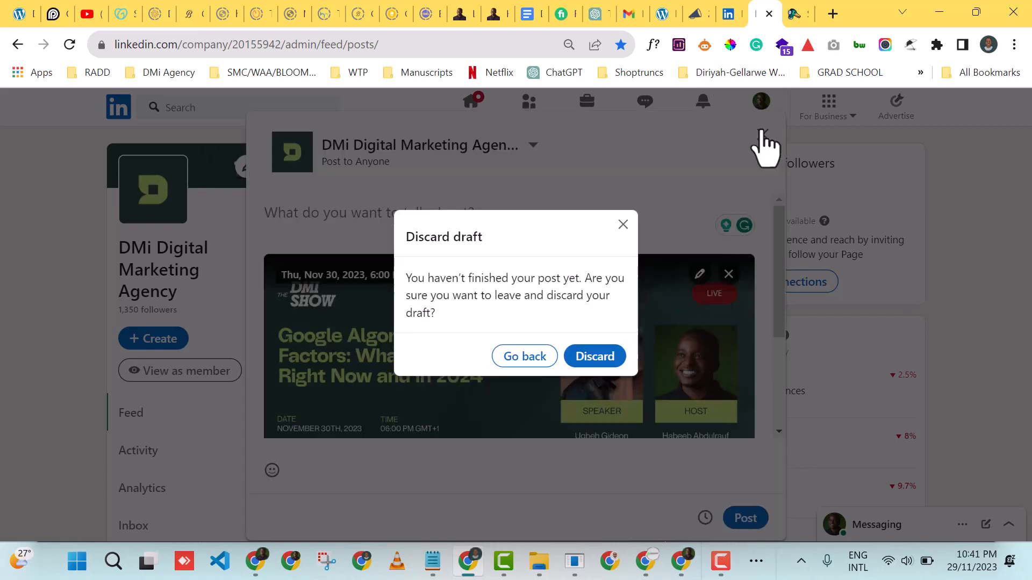
pyautogui.click(598, 358)
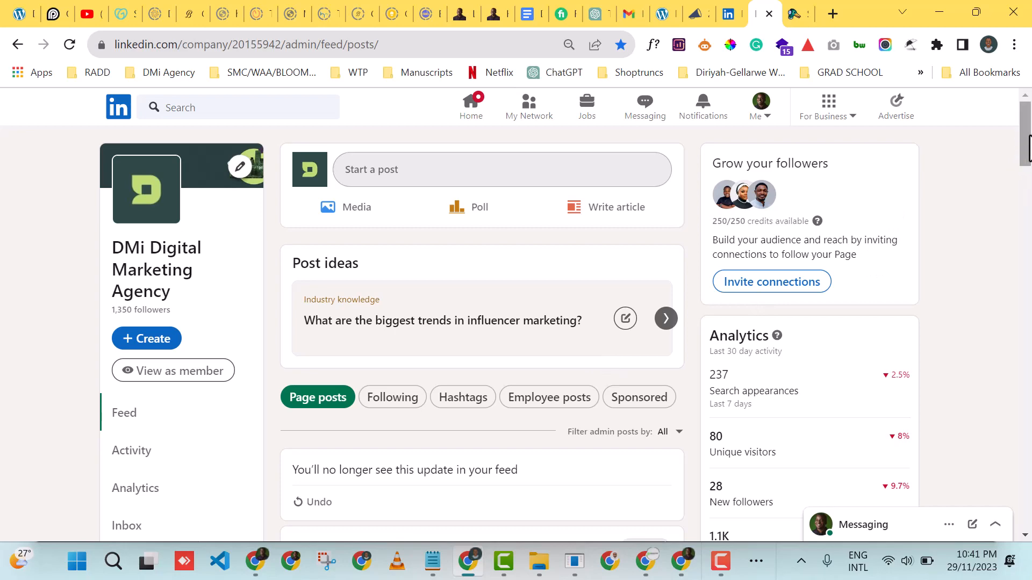
# View the already published live event in the page's feed and switch to StreamYard.
pyautogui.moveTo(1028, 148); pyautogui.dragTo(1027, 218)
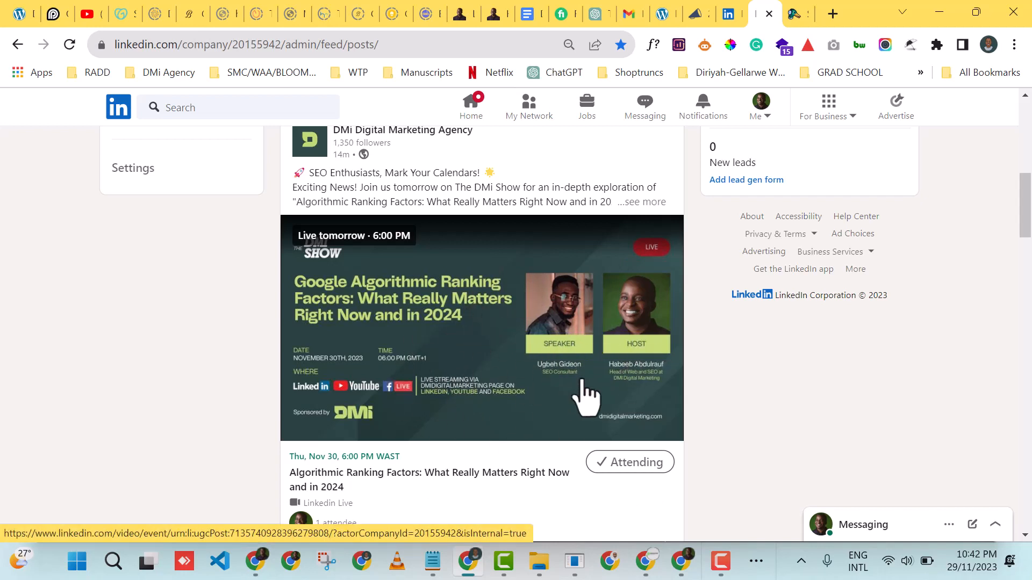
pyautogui.click(795, 12)
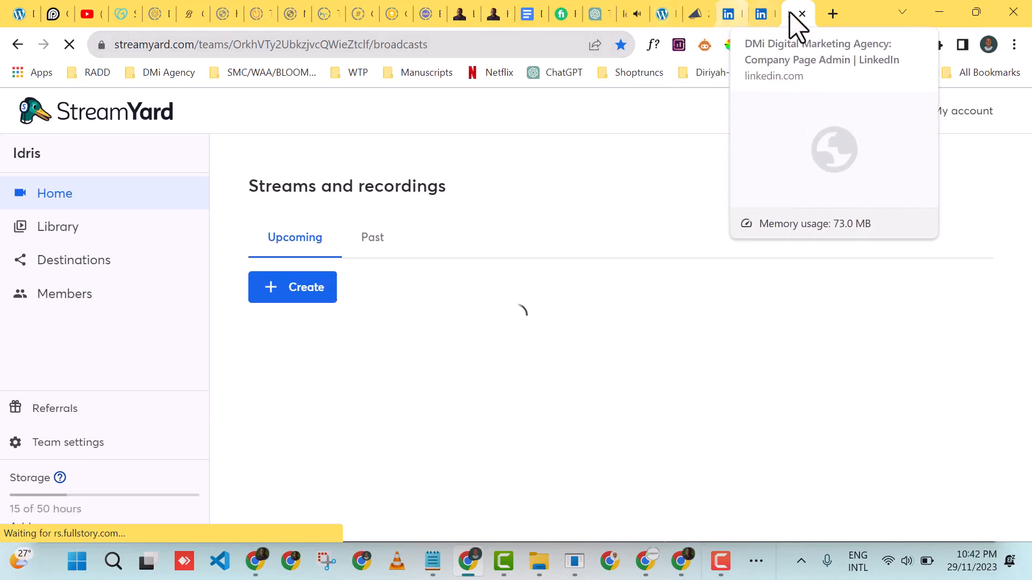
pyautogui.click(305, 295)
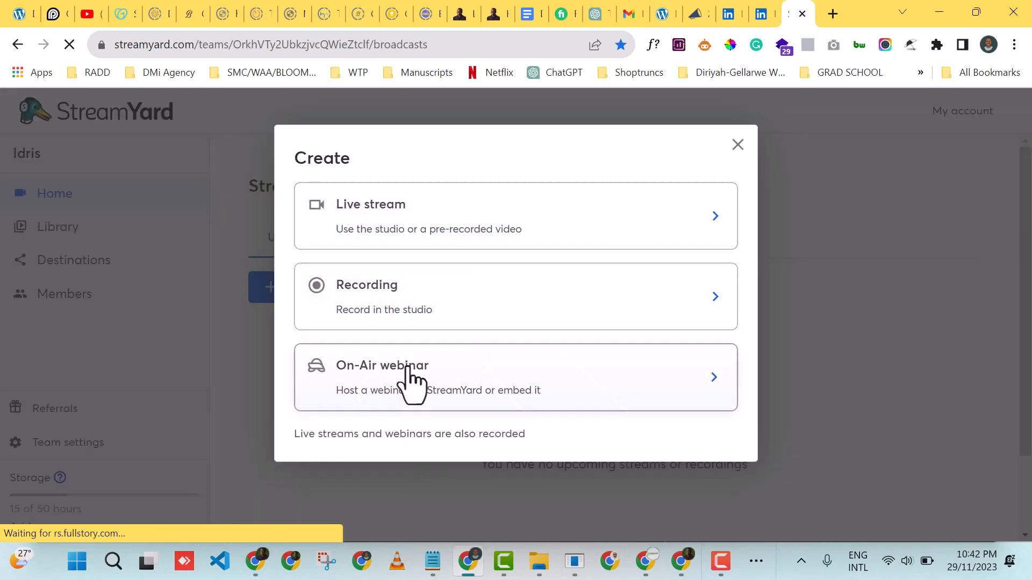
pyautogui.click(400, 232)
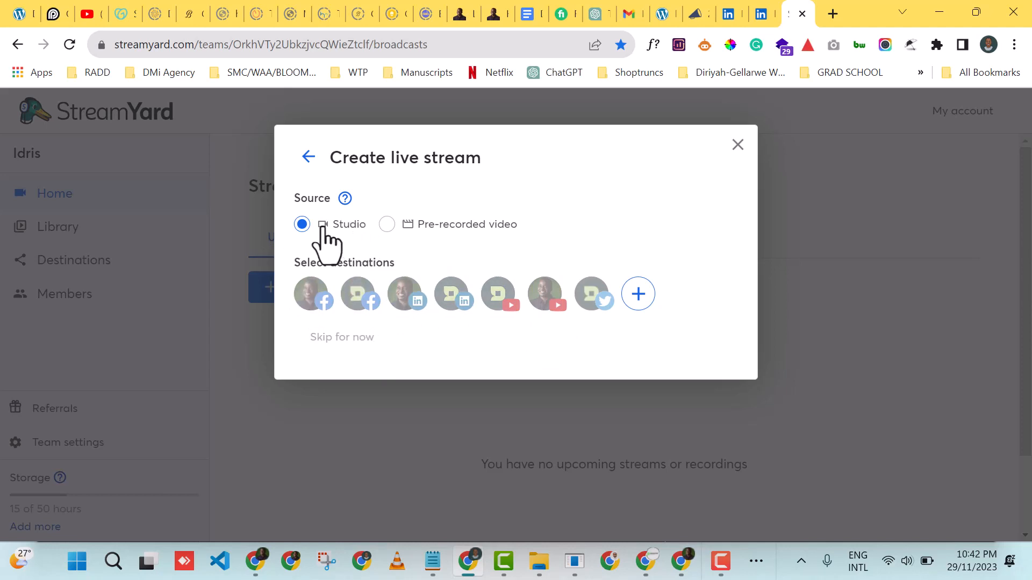
pyautogui.click(303, 163)
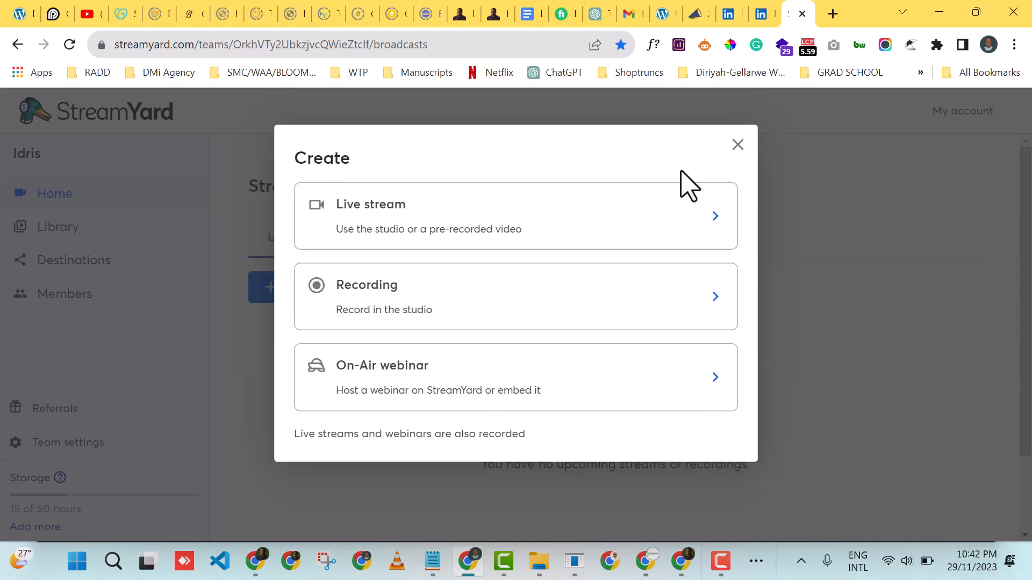
pyautogui.click(737, 145)
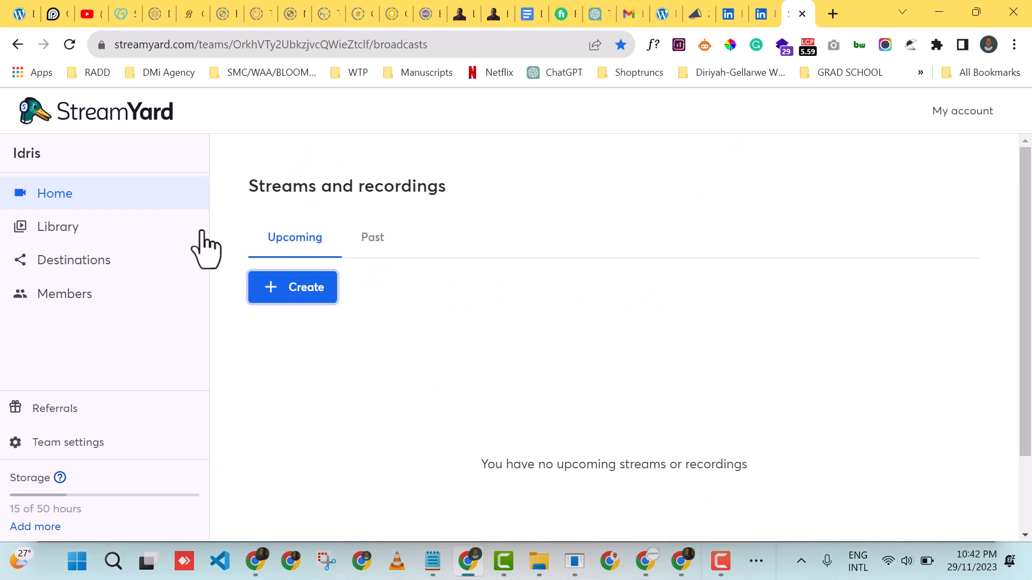
# Examine the connected streaming destinations and the platforms offered for adding a new live stream destination.
pyautogui.click(83, 274)
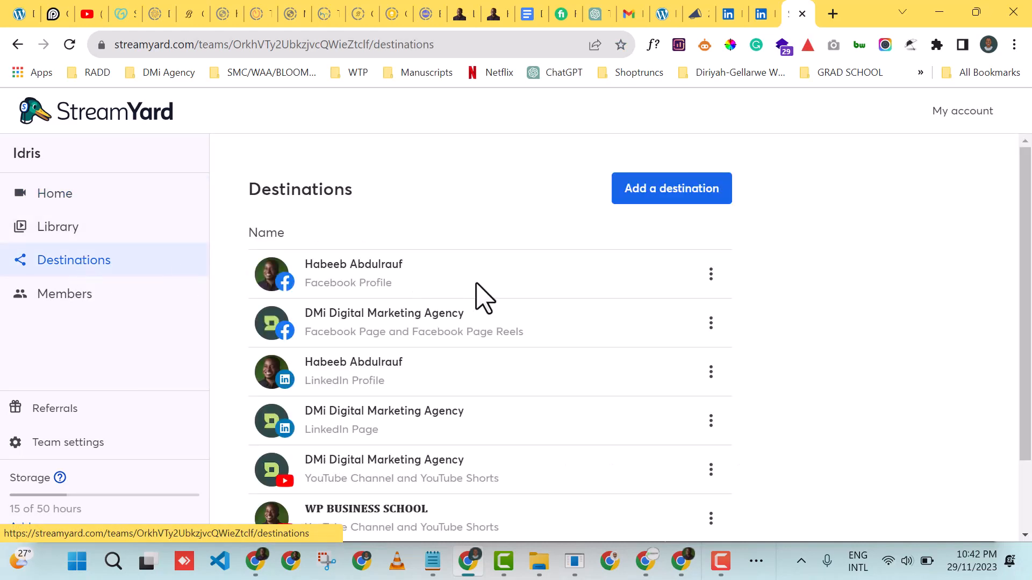
pyautogui.click(670, 197)
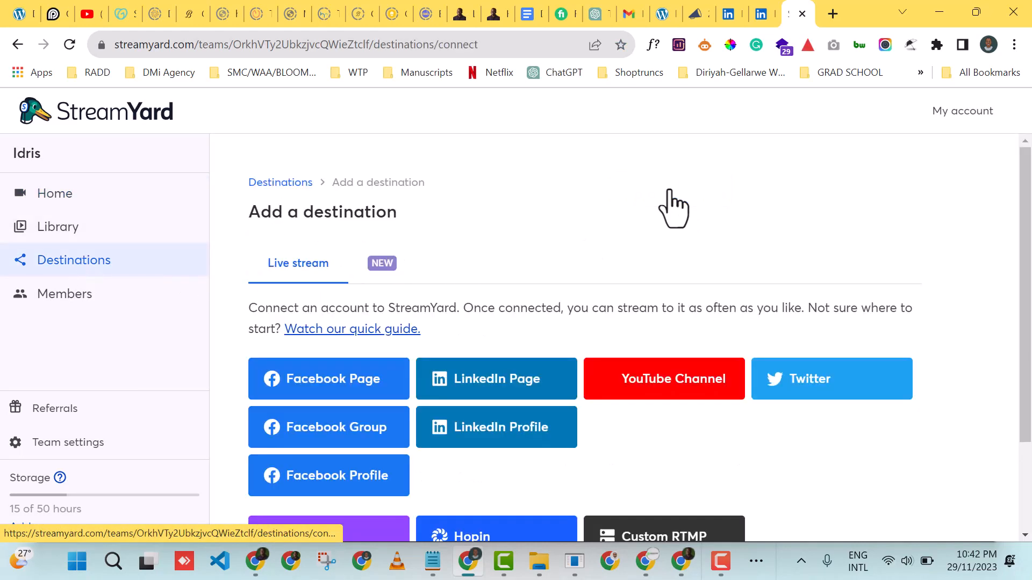
pyautogui.scroll(-1, 1030, 200)
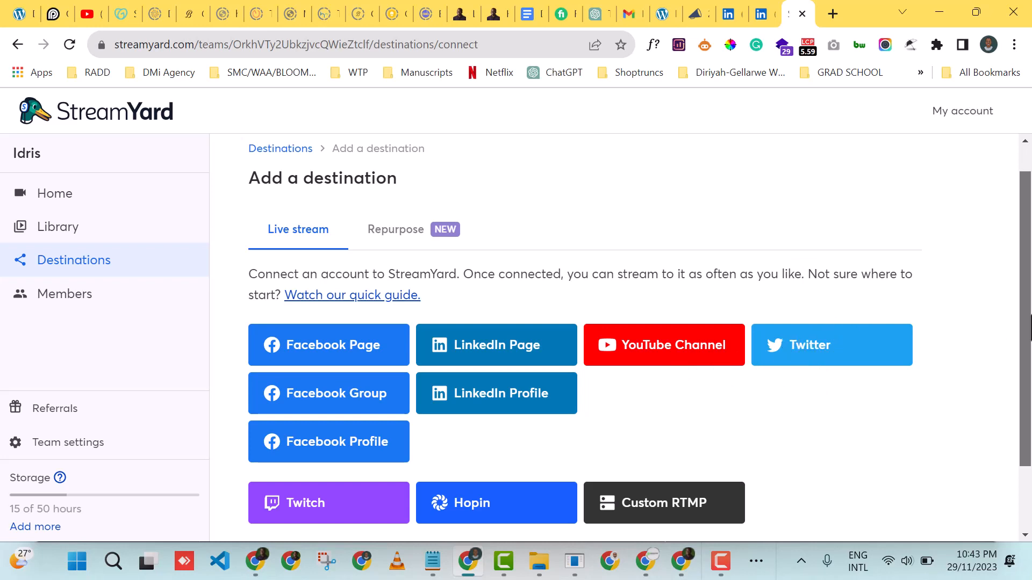
pyautogui.scroll(-2, 1030, 330)
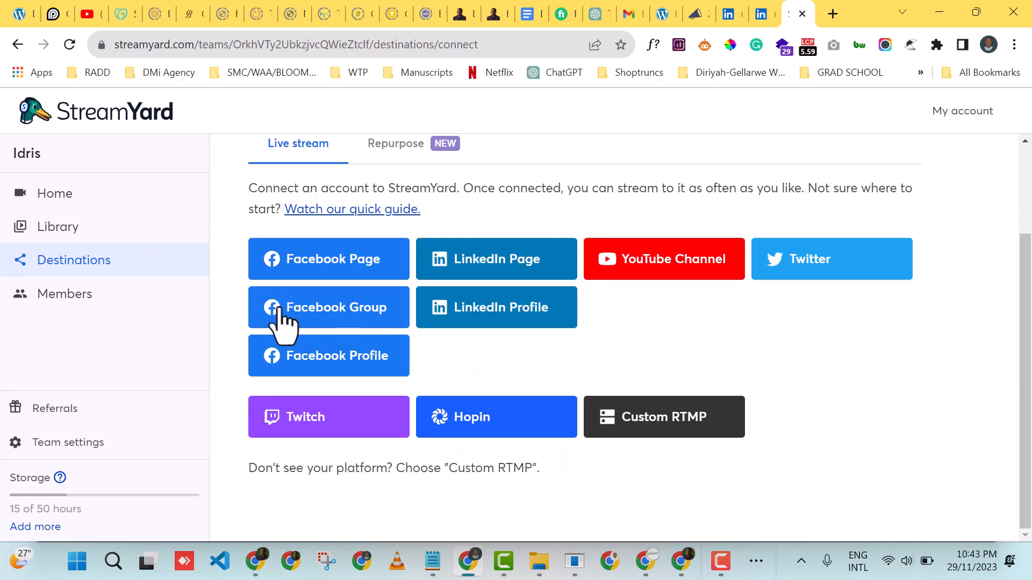
# Start a new studio live stream with the DMi Digital Marketing Agency LinkedIn page as its destination.
pyautogui.click(65, 205)
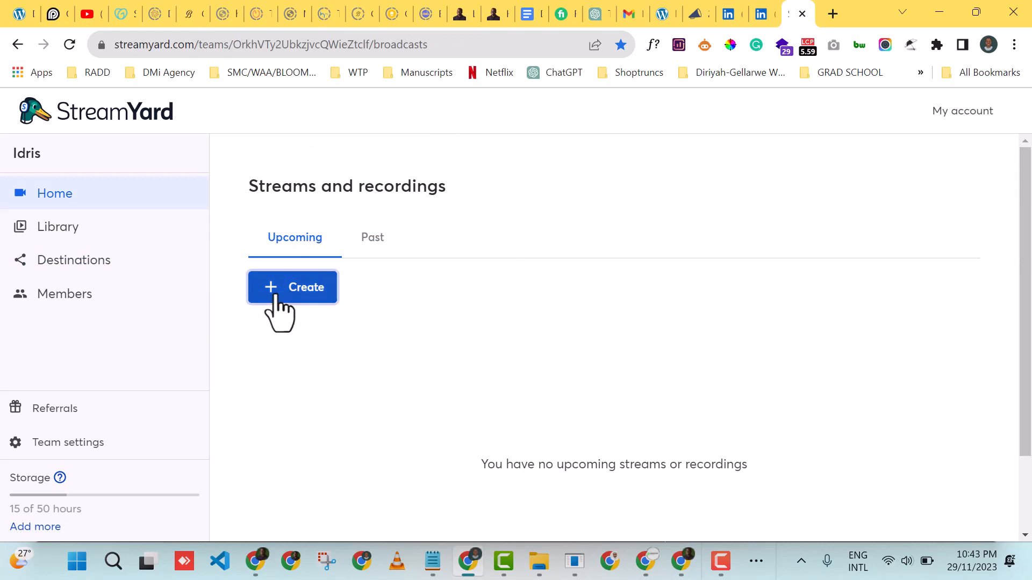
pyautogui.click(289, 295)
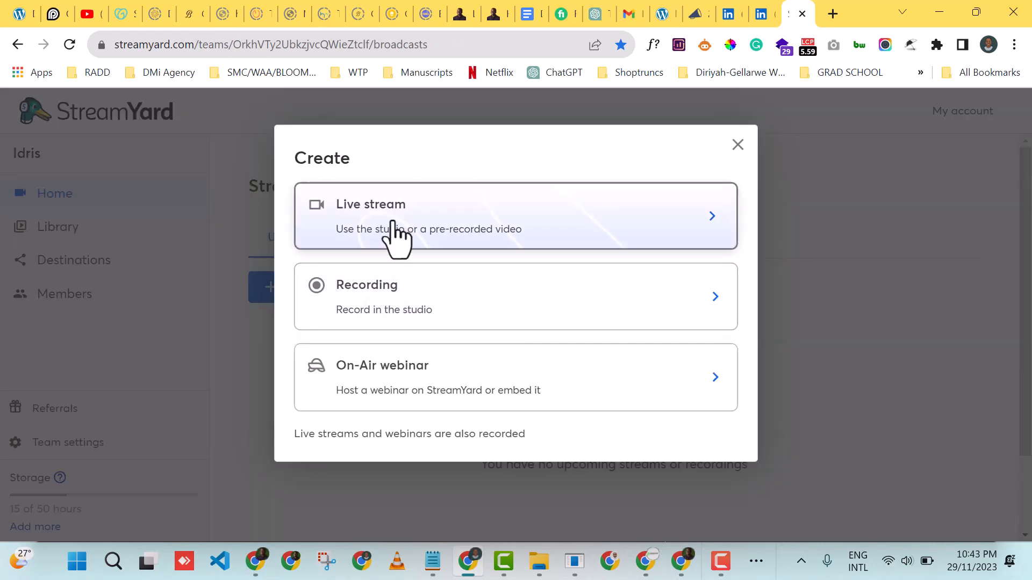
pyautogui.click(414, 231)
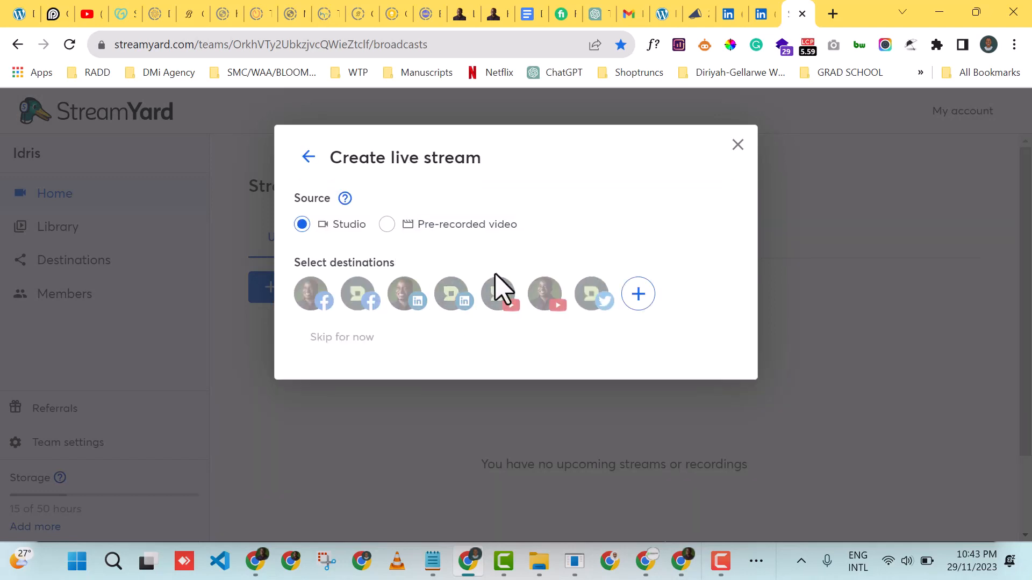
pyautogui.click(451, 304)
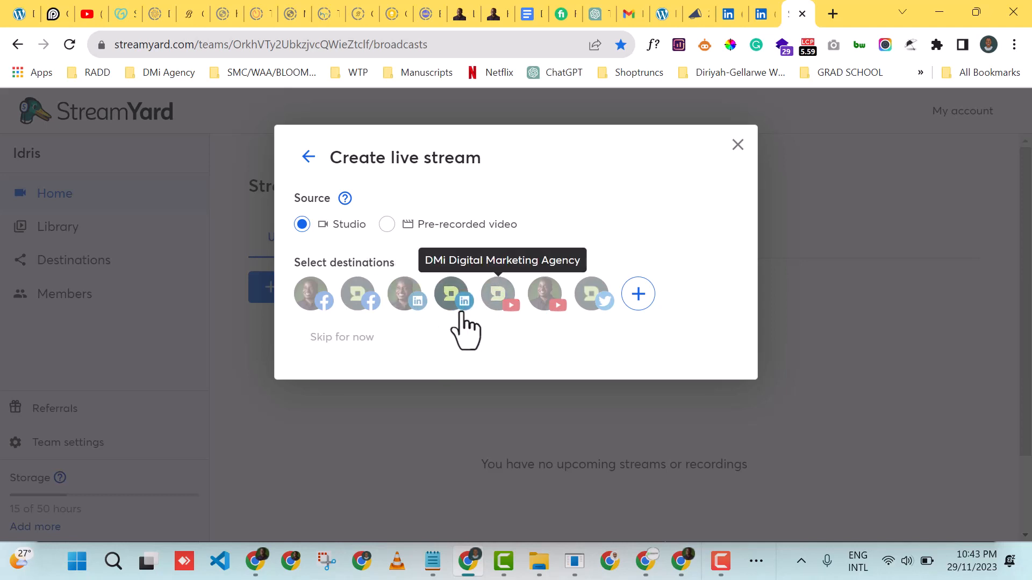
pyautogui.click(452, 302)
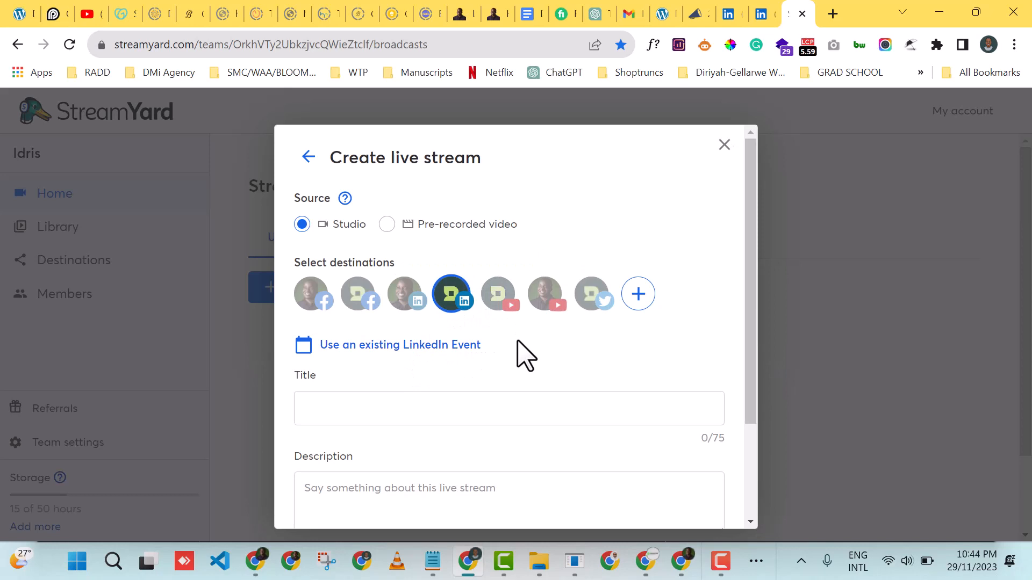
# Link the stream to the existing LinkedIn event "Algorithmic Ranking Factors: What Really Matters Right Now and in 2024" on Nov 30 06:00 PM GMT+1.
pyautogui.moveTo(517, 342)
pyautogui.mouseDown()
pyautogui.moveTo(317, 344)
pyautogui.moveTo(520, 345)
pyautogui.mouseUp()
pyautogui.click(458, 346)
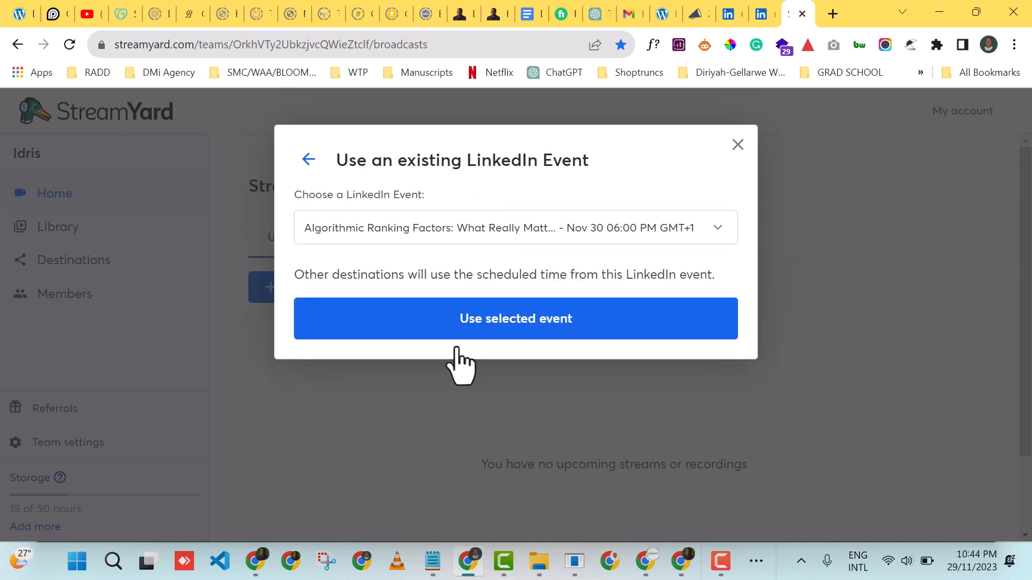
pyautogui.click(698, 239)
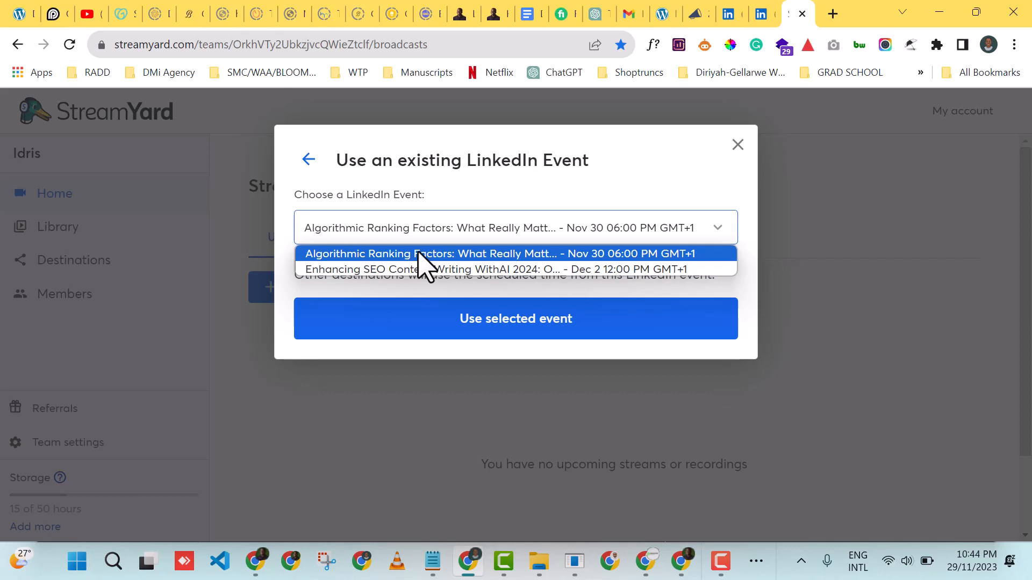
pyautogui.click(487, 254)
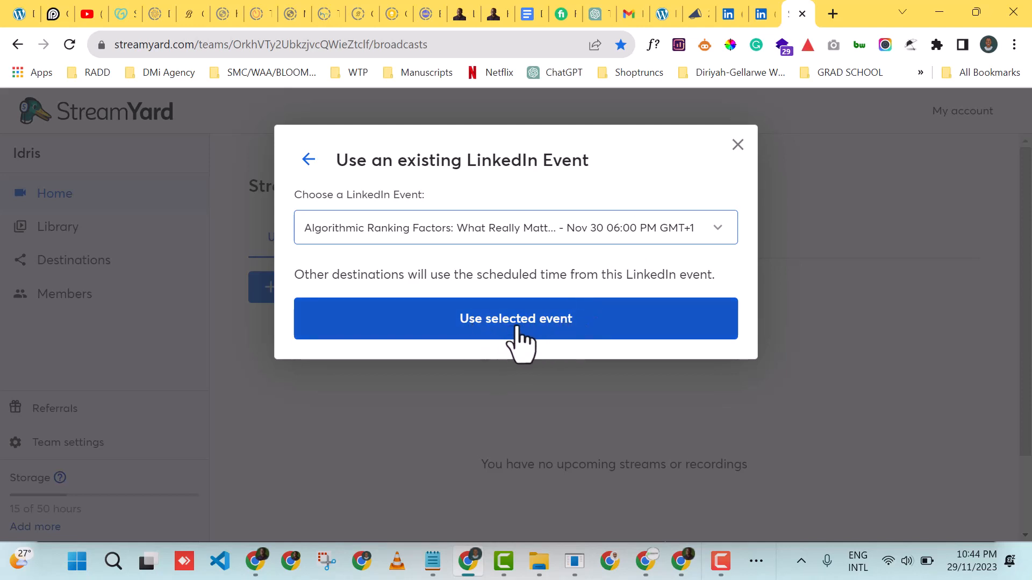
pyautogui.click(544, 325)
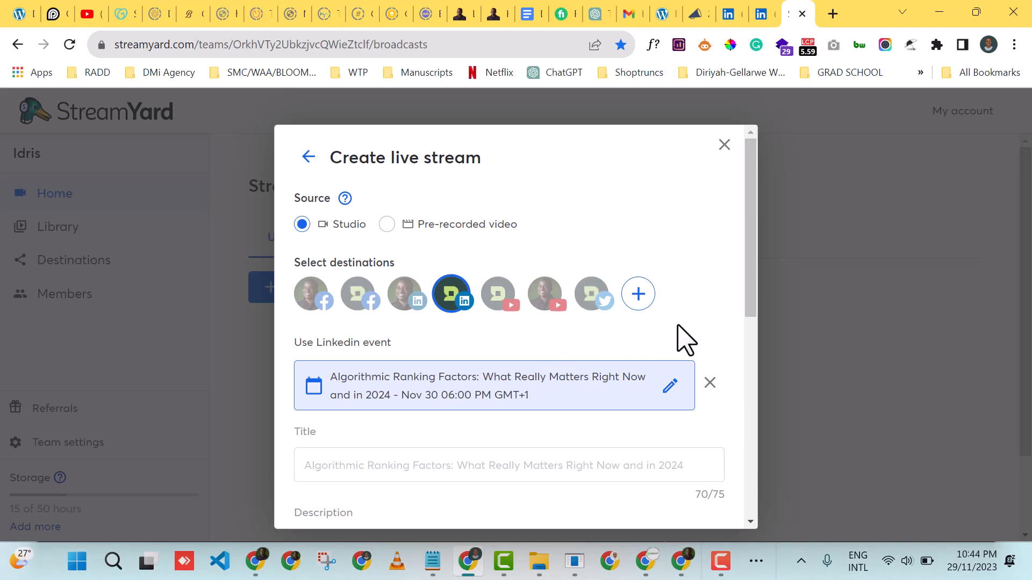
pyautogui.moveTo(750, 290)
pyautogui.mouseDown()
pyautogui.moveTo(753, 368)
pyautogui.moveTo(732, 288)
pyautogui.mouseUp()
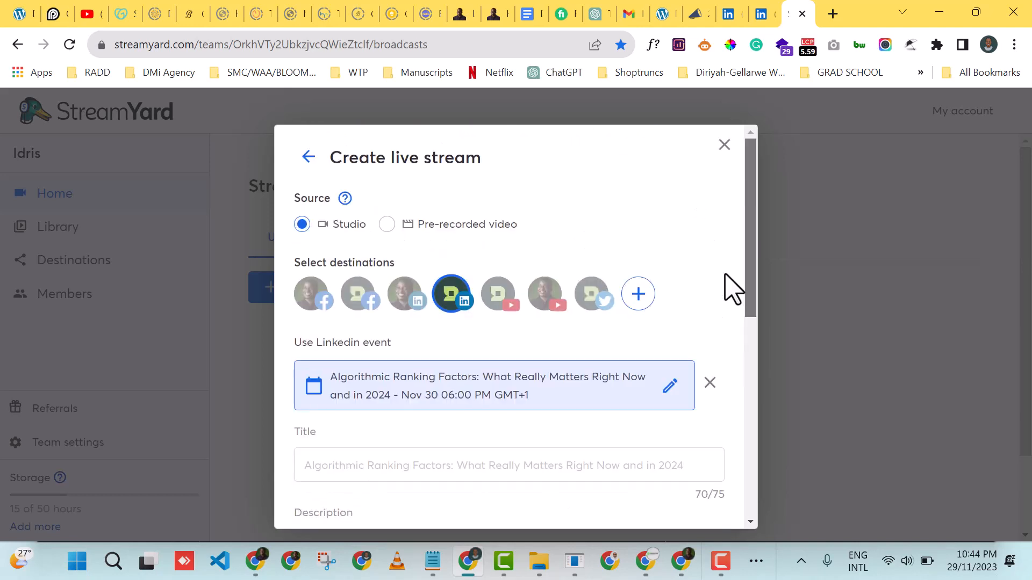
# Add the DMi Digital Marketing Agency YouTube channel and Facebook page as destinations and proceed to customizing each destination.
pyautogui.click(506, 317)
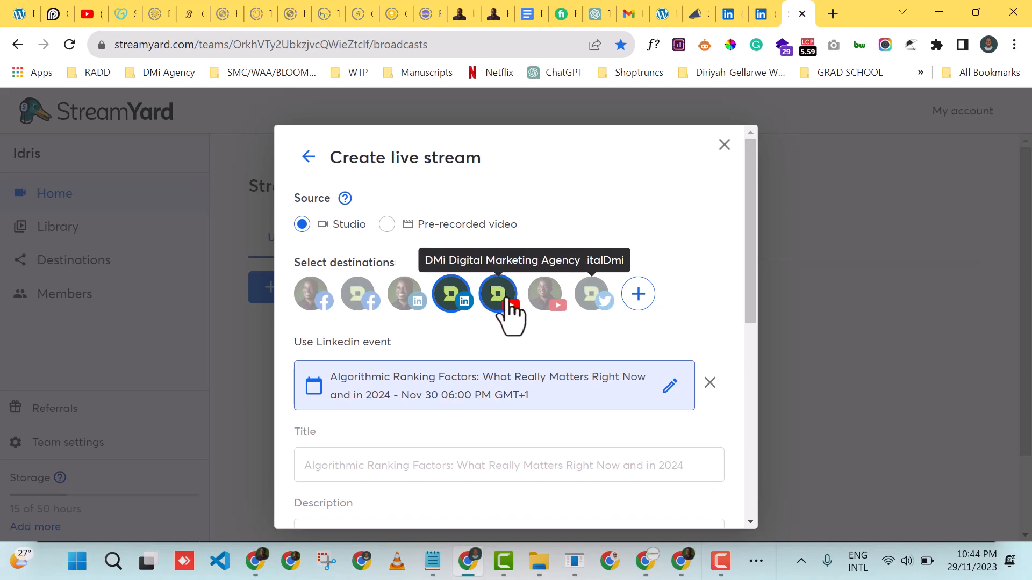
pyautogui.click(370, 308)
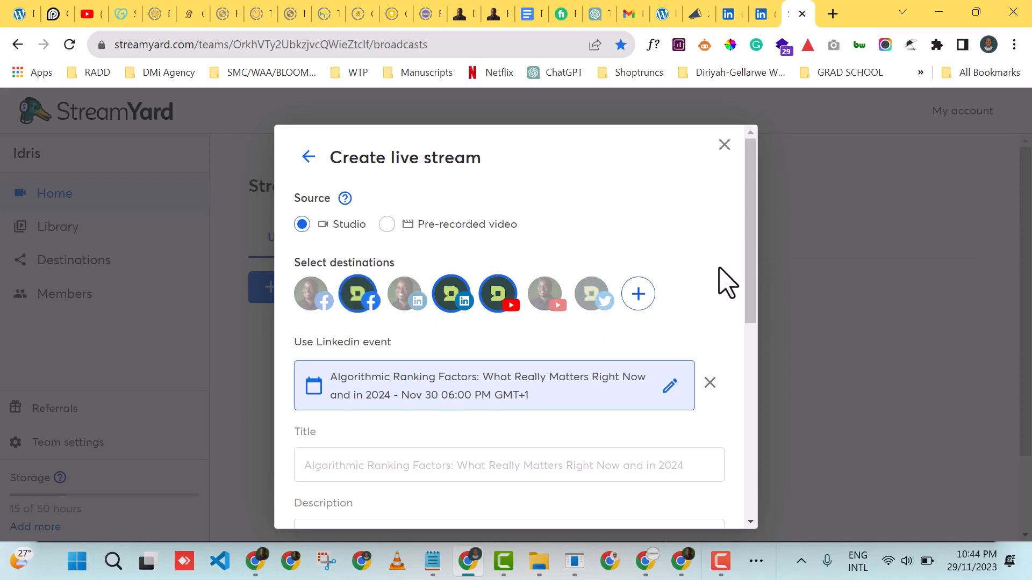
pyautogui.moveTo(751, 269); pyautogui.dragTo(757, 519)
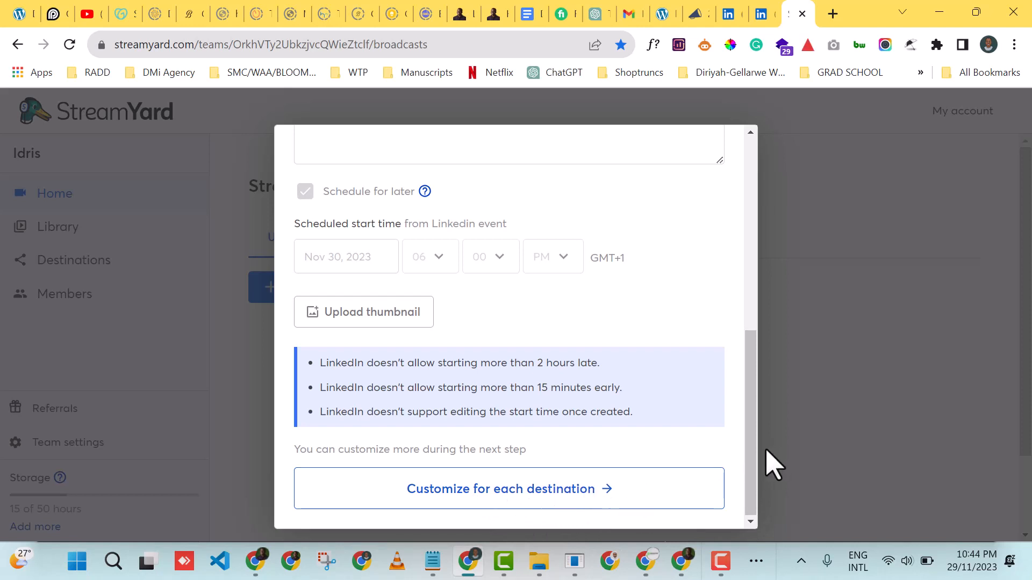
pyautogui.moveTo(755, 462); pyautogui.dragTo(755, 322)
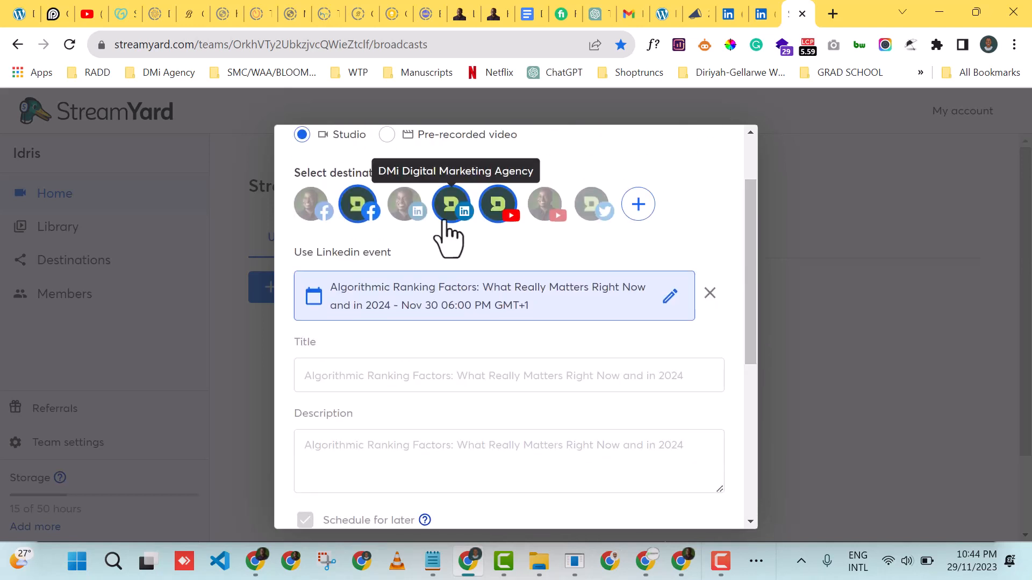
pyautogui.moveTo(757, 256); pyautogui.dragTo(755, 495)
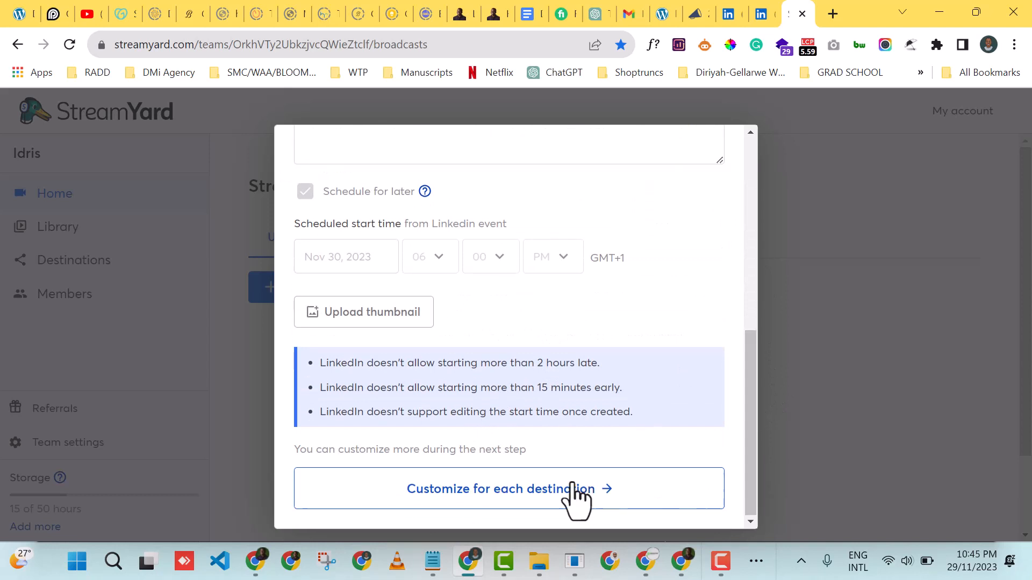
pyautogui.click(529, 491)
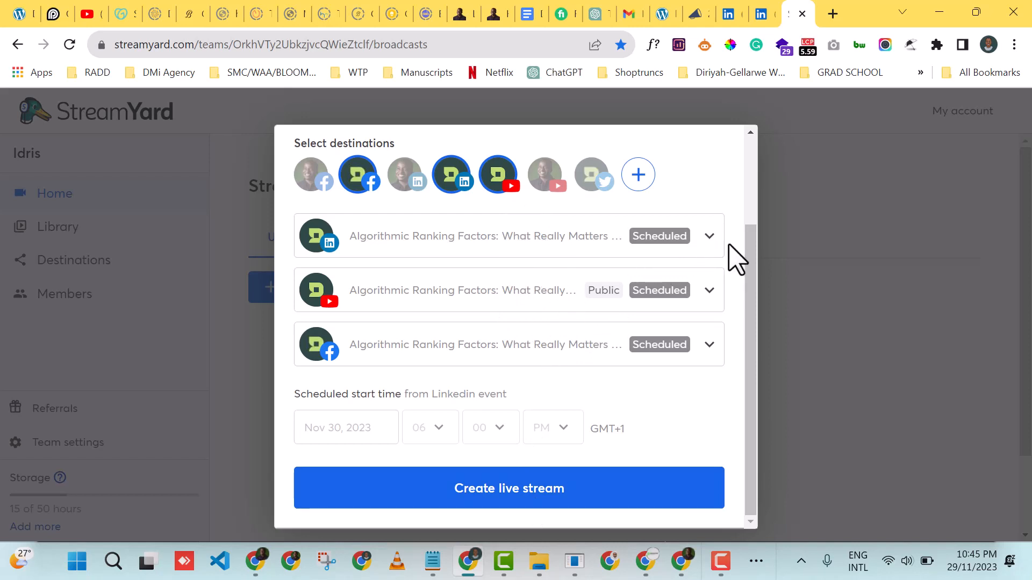
# Review the linked event, title and description set for the LinkedIn destination.
pyautogui.click(709, 237)
pyautogui.click(710, 236)
pyautogui.click(709, 237)
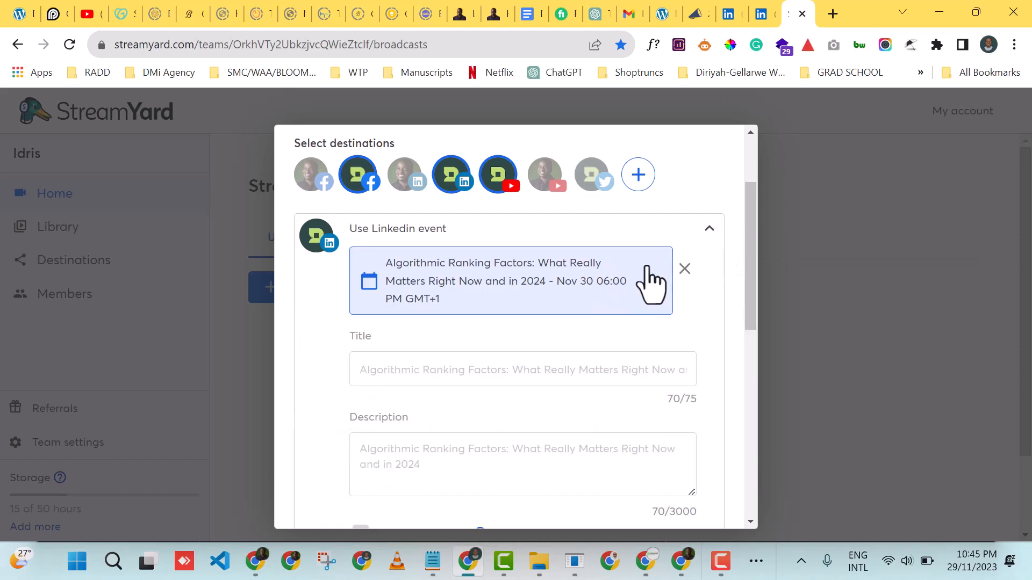
pyautogui.click(709, 229)
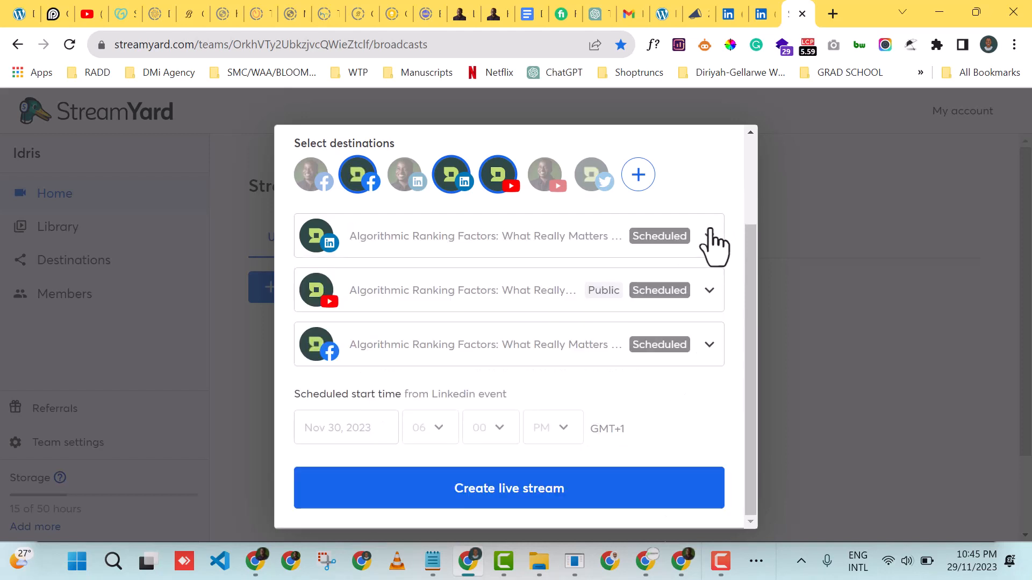
# Replace the YouTube destination's description with the copied webinar text beginning "Unlock the SEO Secrets: Dive into Algorithmic Ranking Factors".
pyautogui.click(709, 290)
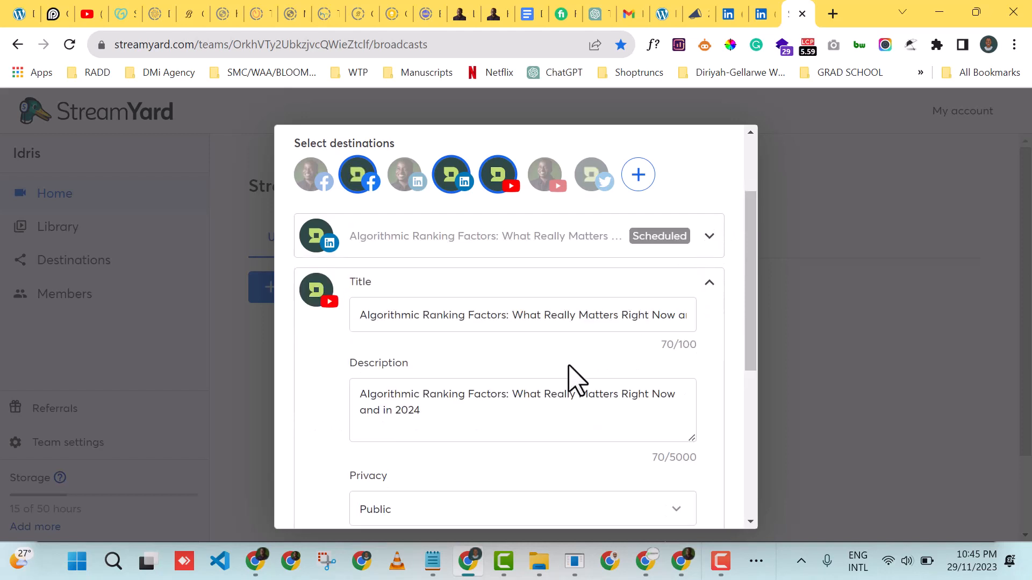
pyautogui.click(457, 393)
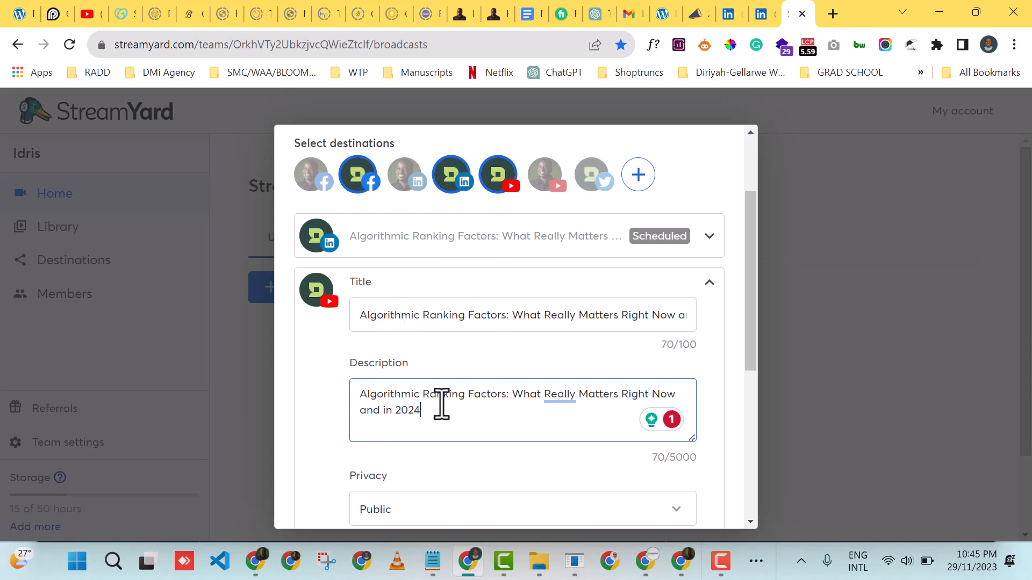
pyautogui.hotkey('ctrl', 'a')
pyautogui.press('BackSpace')
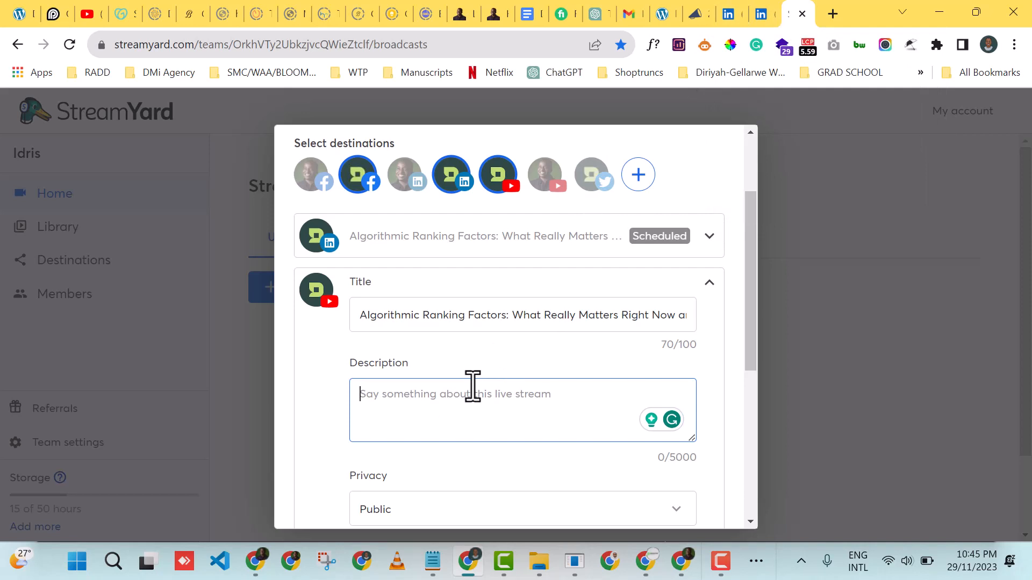
pyautogui.hotkey('ctrl', 'v')
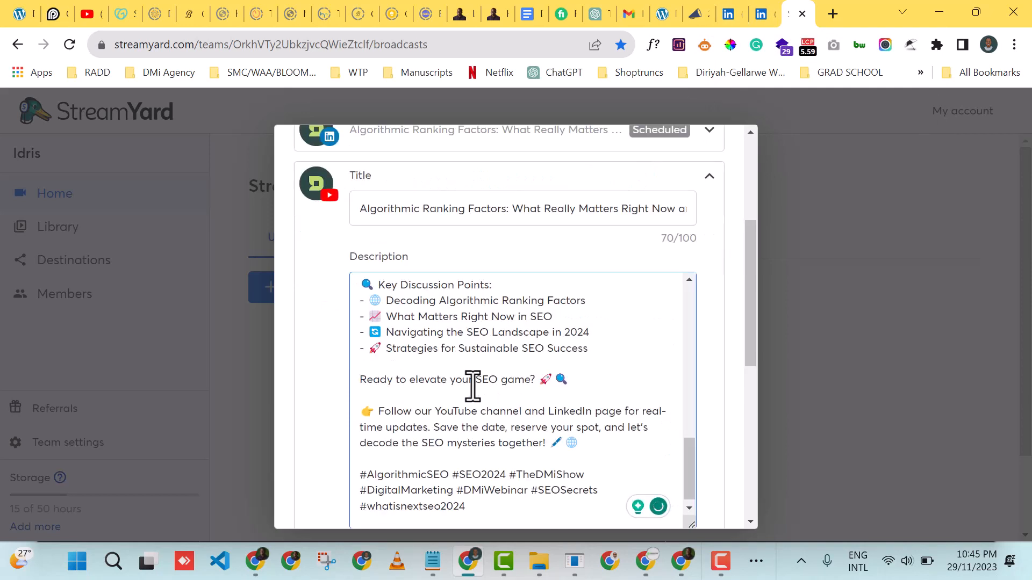
pyautogui.moveTo(691, 480); pyautogui.dragTo(696, 288)
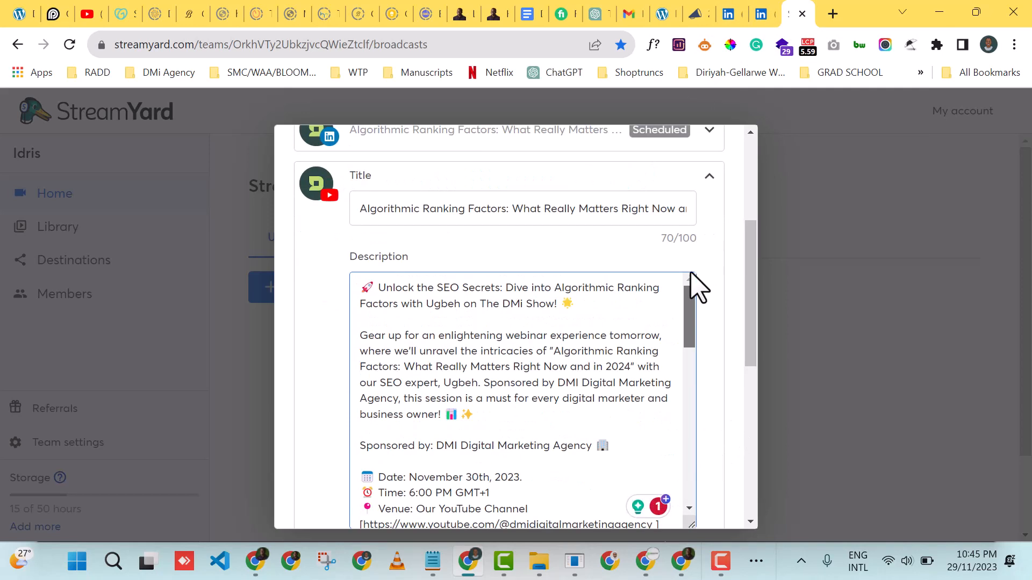
# Choose Public as the privacy of the YouTube destination.
pyautogui.moveTo(757, 309); pyautogui.dragTo(755, 407)
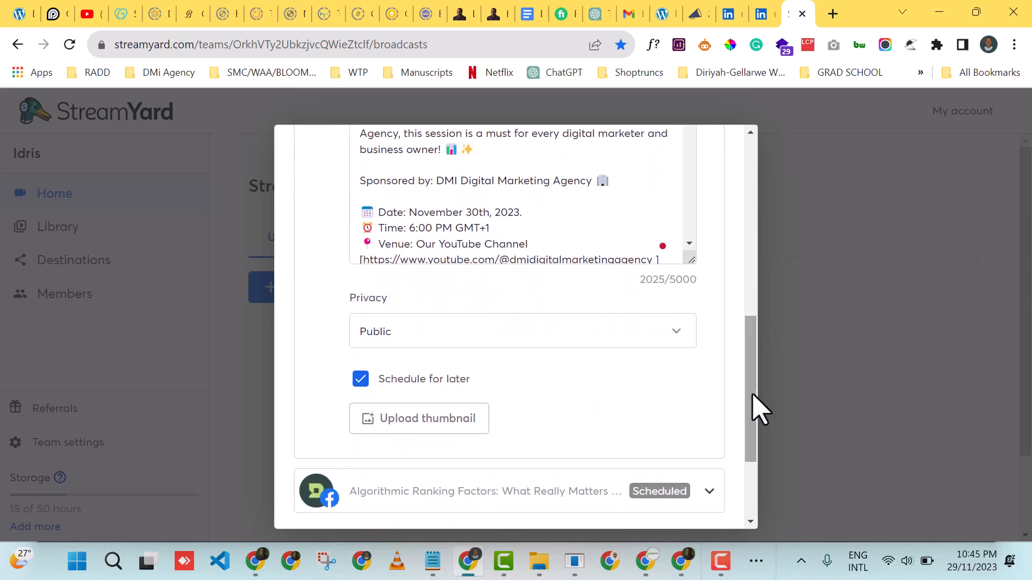
pyautogui.click(578, 336)
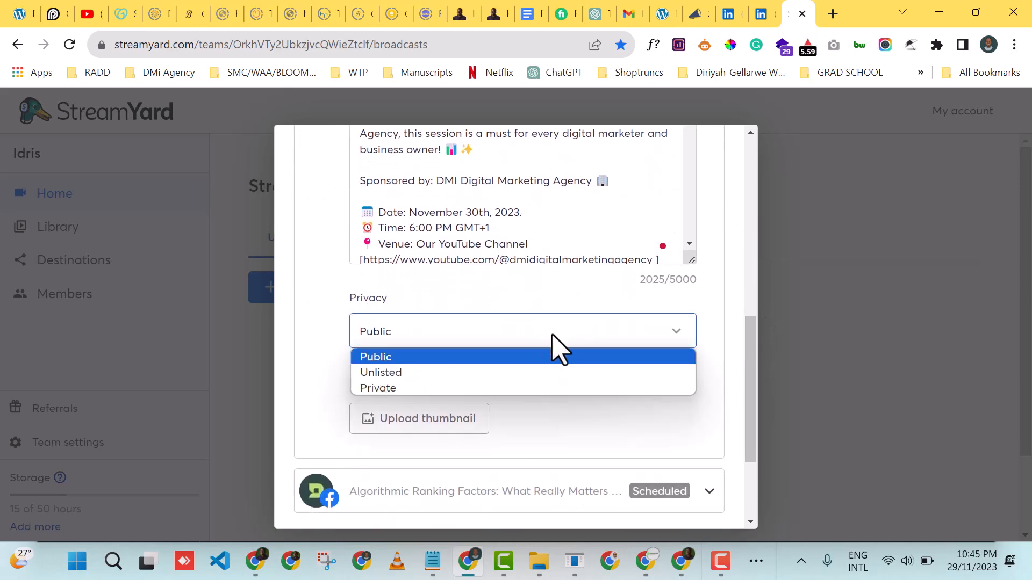
pyautogui.click(556, 354)
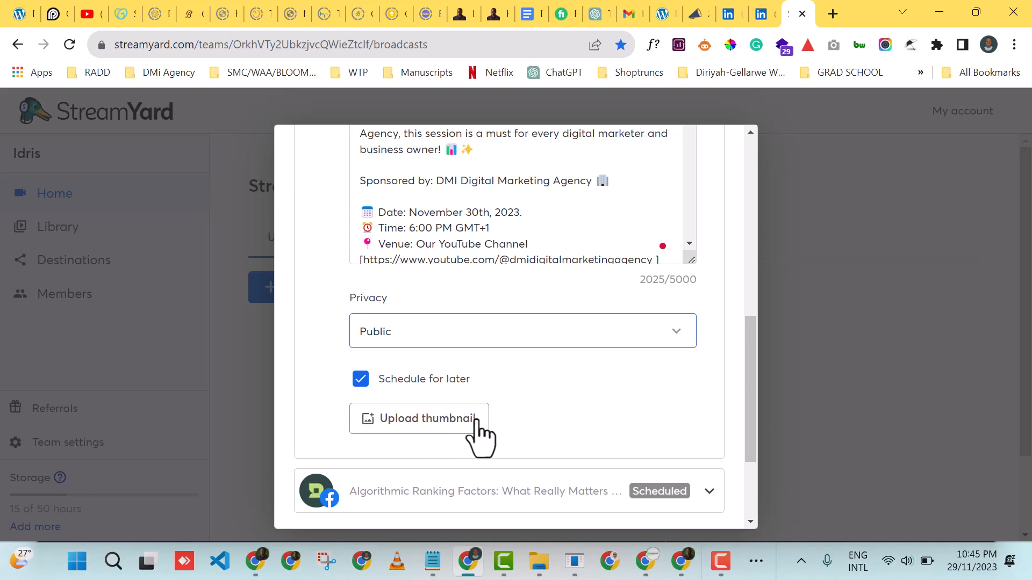
# Upload the image "ep16-01 (1)" as the YouTube destination's thumbnail, apply it uncropped and collapse the YouTube details.
pyautogui.moveTo(749, 391); pyautogui.dragTo(736, 441)
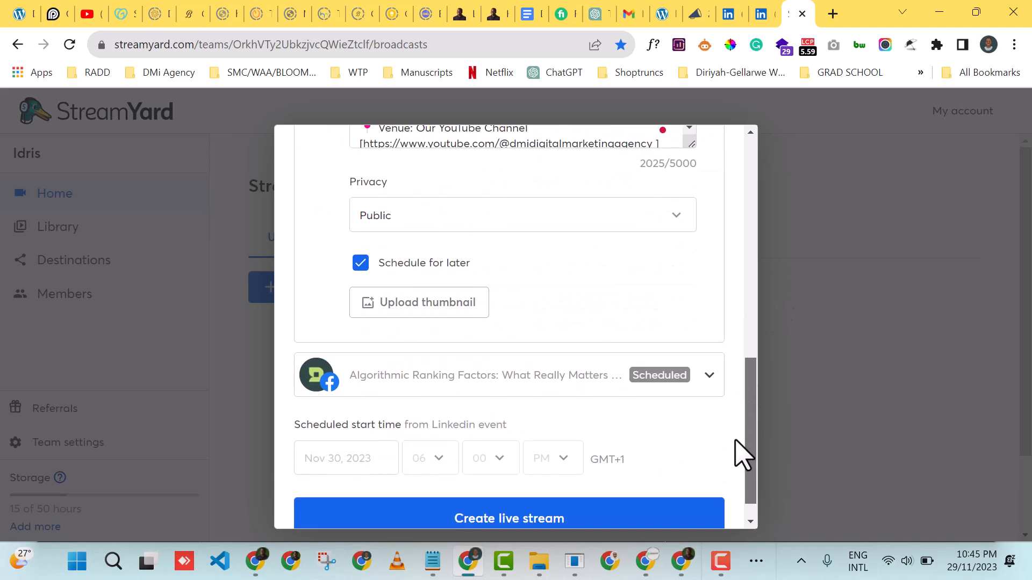
pyautogui.click(453, 309)
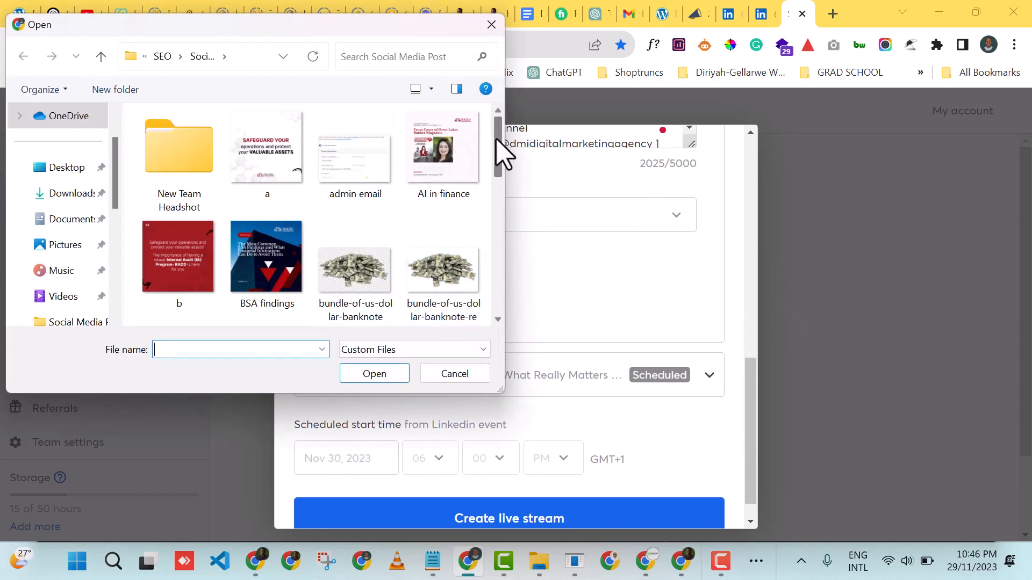
pyautogui.moveTo(499, 145); pyautogui.dragTo(498, 218)
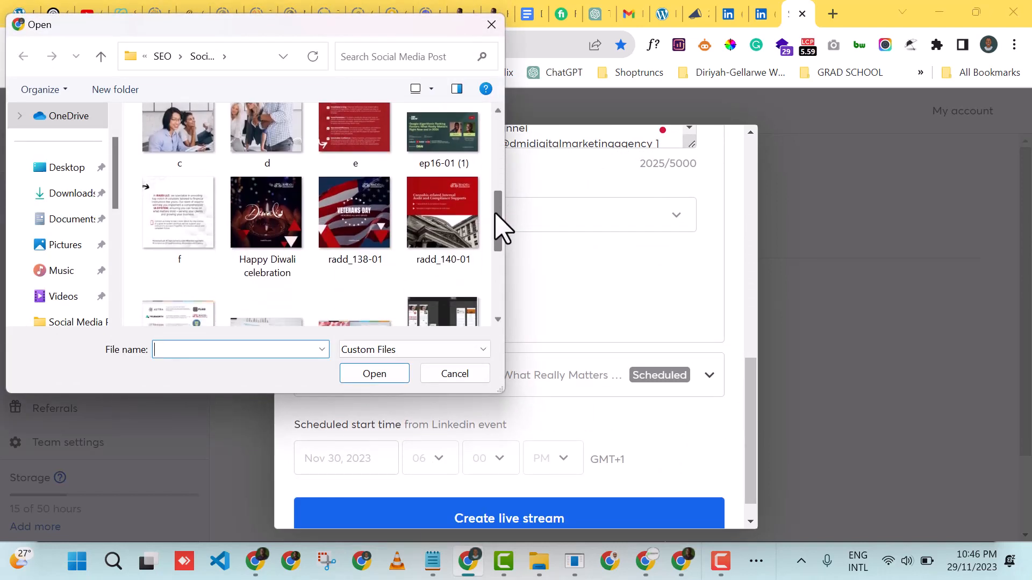
pyautogui.click(467, 166)
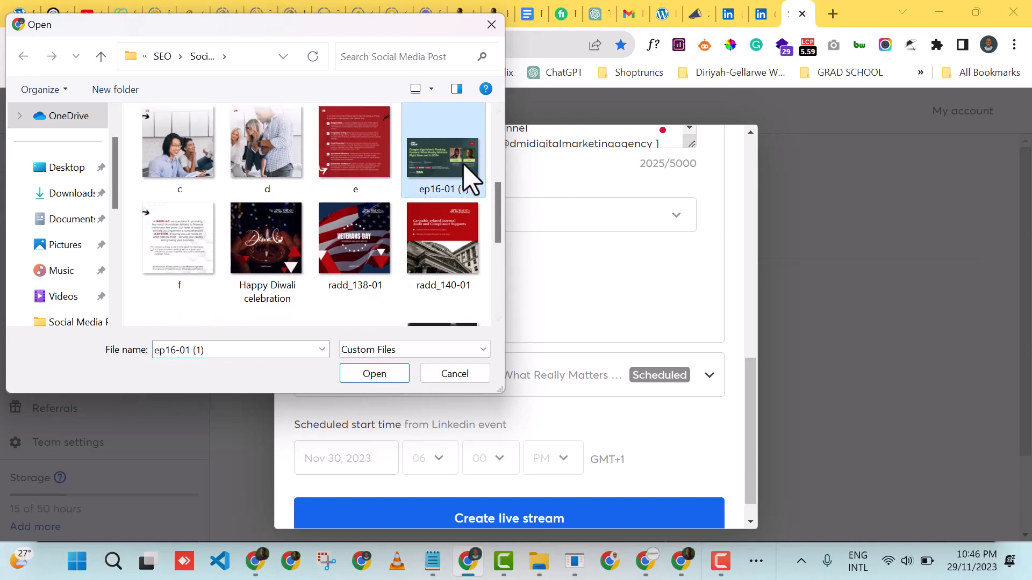
pyautogui.click(376, 376)
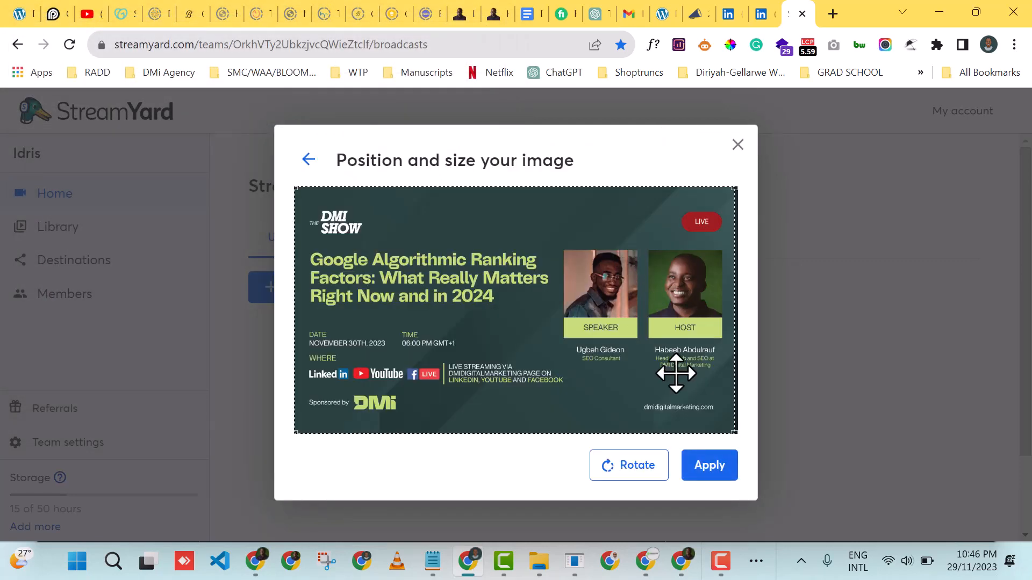
pyautogui.click(723, 466)
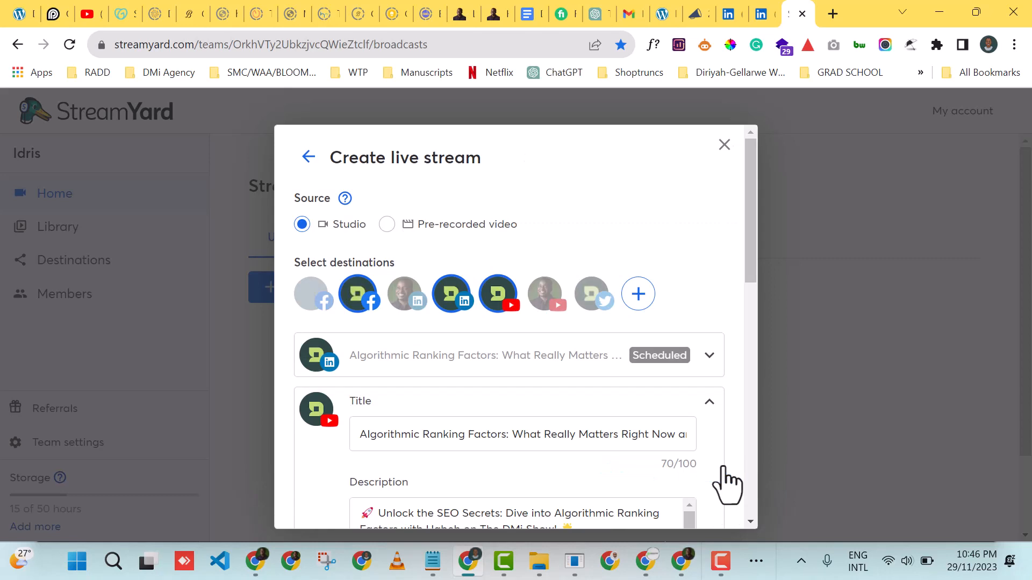
pyautogui.moveTo(746, 258); pyautogui.dragTo(752, 290)
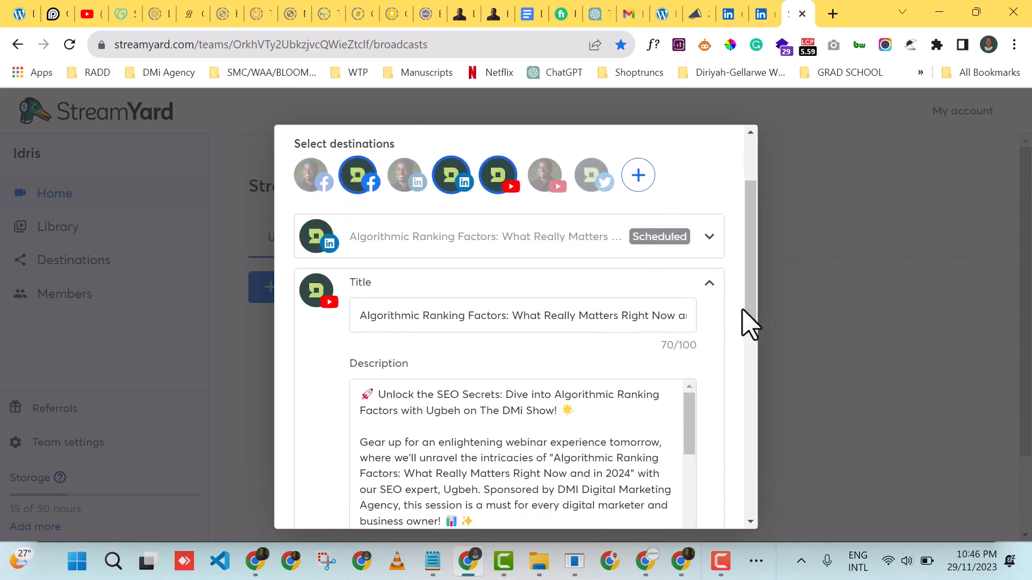
pyautogui.click(711, 284)
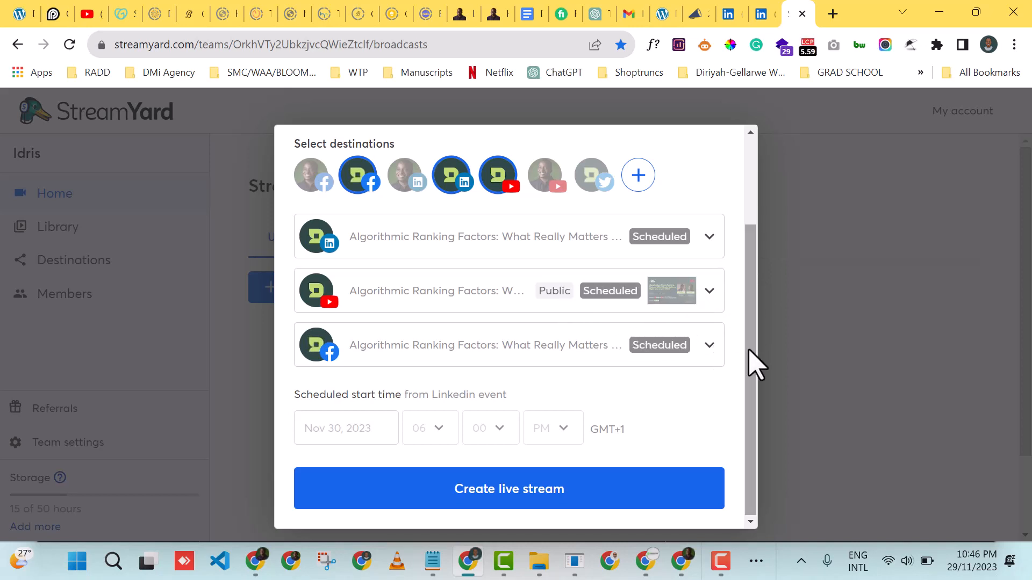
# Replace the Facebook destination's description with the same copied webinar text.
pyautogui.click(709, 345)
pyautogui.moveTo(751, 329); pyautogui.dragTo(752, 365)
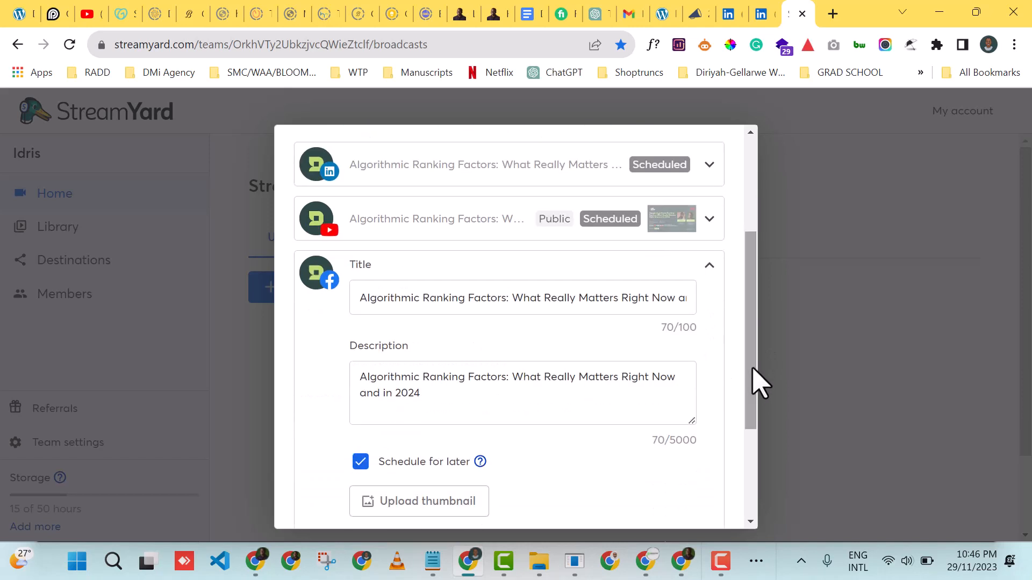
pyautogui.tripleClick(580, 376)
pyautogui.press('BackSpace')
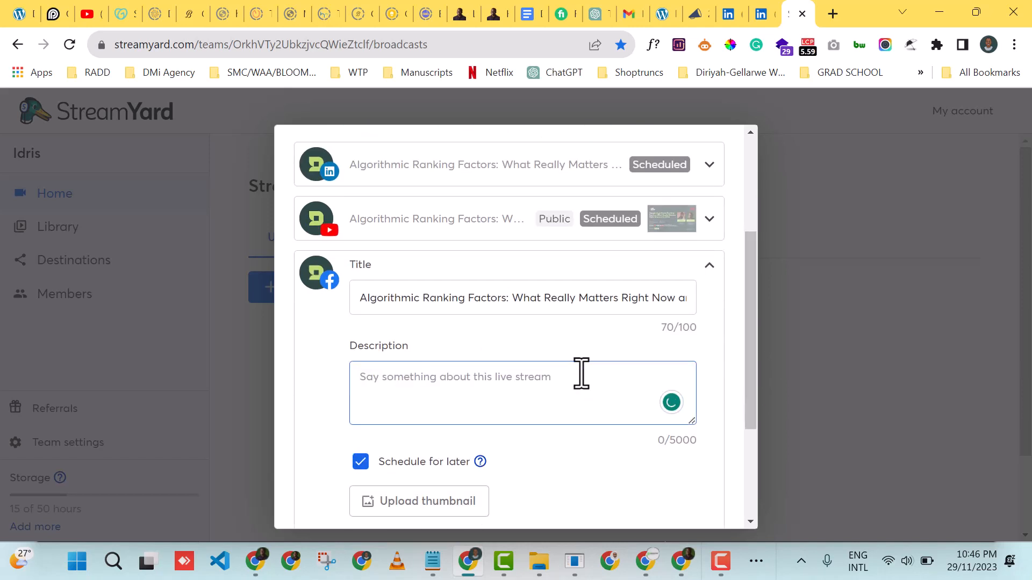
pyautogui.hotkey('ctrl', 'v')
# Upload the image "ep16-01 (1)" as the Facebook destination's thumbnail, apply it and collapse the Facebook details.
pyautogui.moveTo(756, 330); pyautogui.dragTo(752, 410)
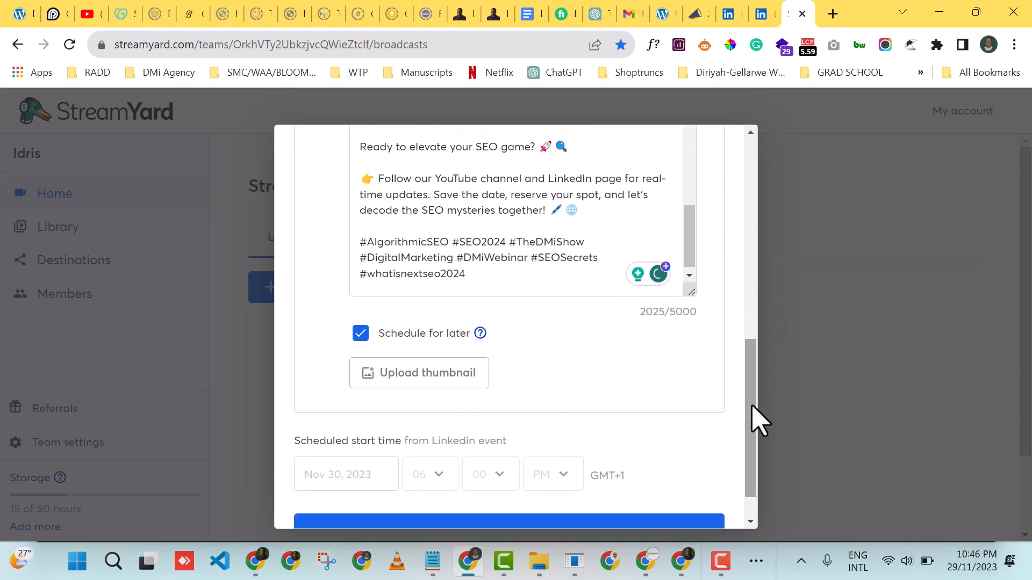
pyautogui.click(428, 373)
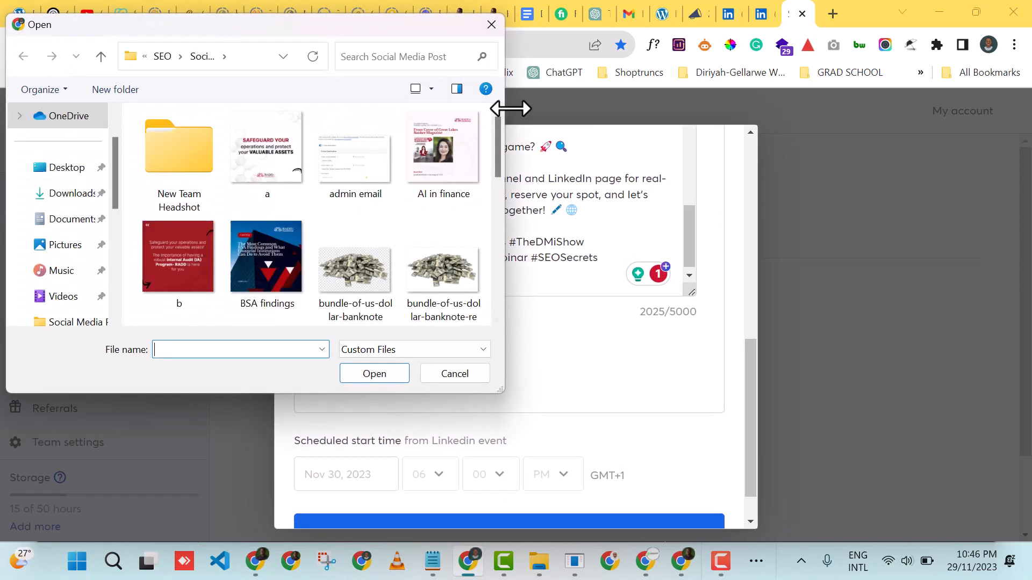
pyautogui.moveTo(498, 134); pyautogui.dragTo(495, 221)
pyautogui.click(458, 161)
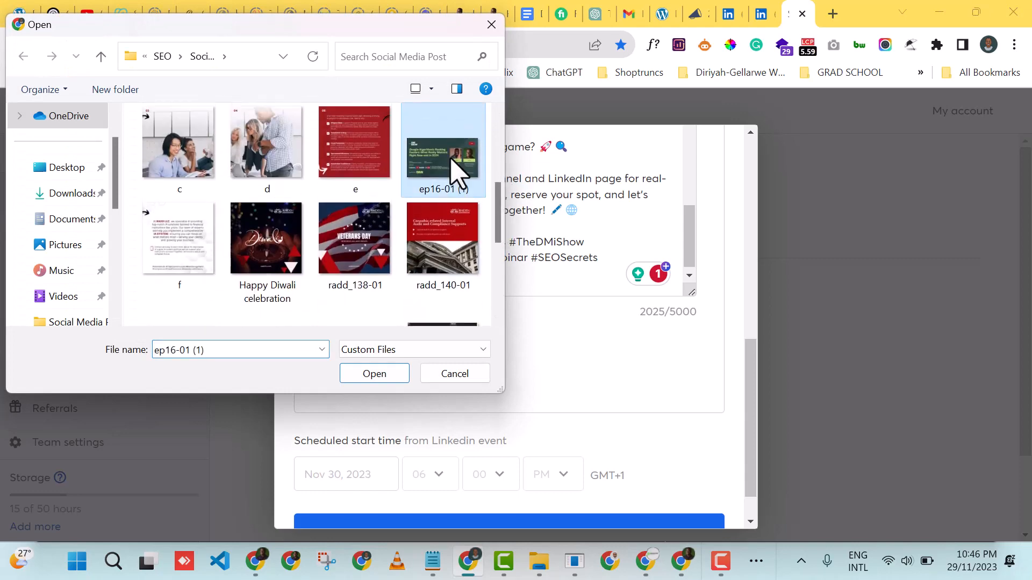
pyautogui.click(381, 374)
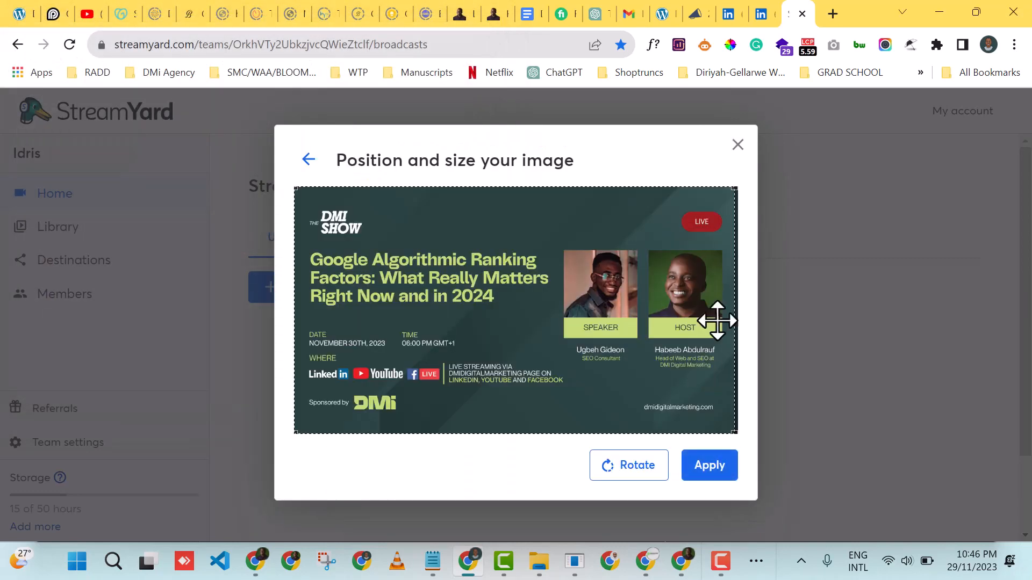
pyautogui.click(717, 476)
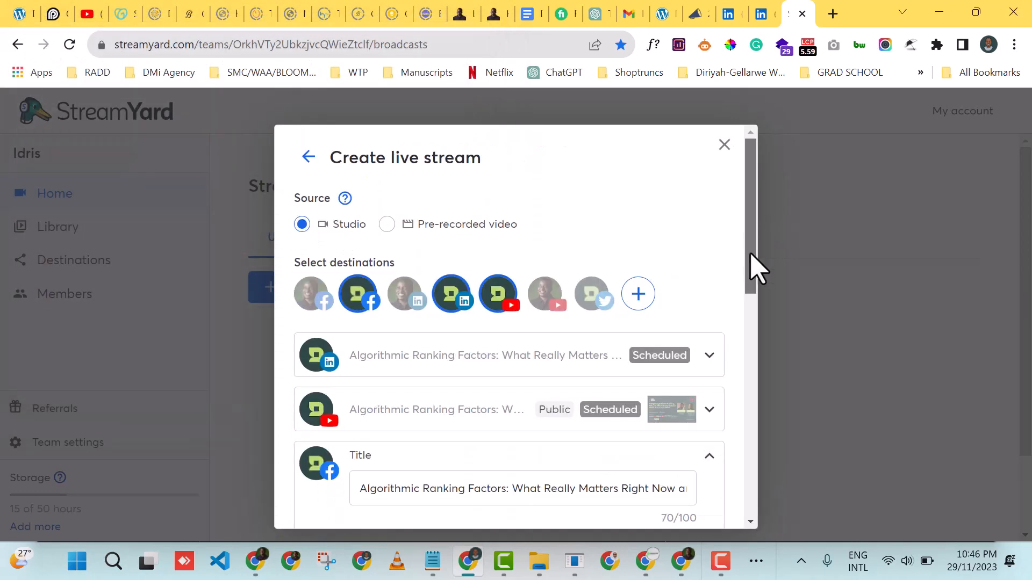
pyautogui.moveTo(753, 269); pyautogui.dragTo(758, 344)
pyautogui.click(709, 223)
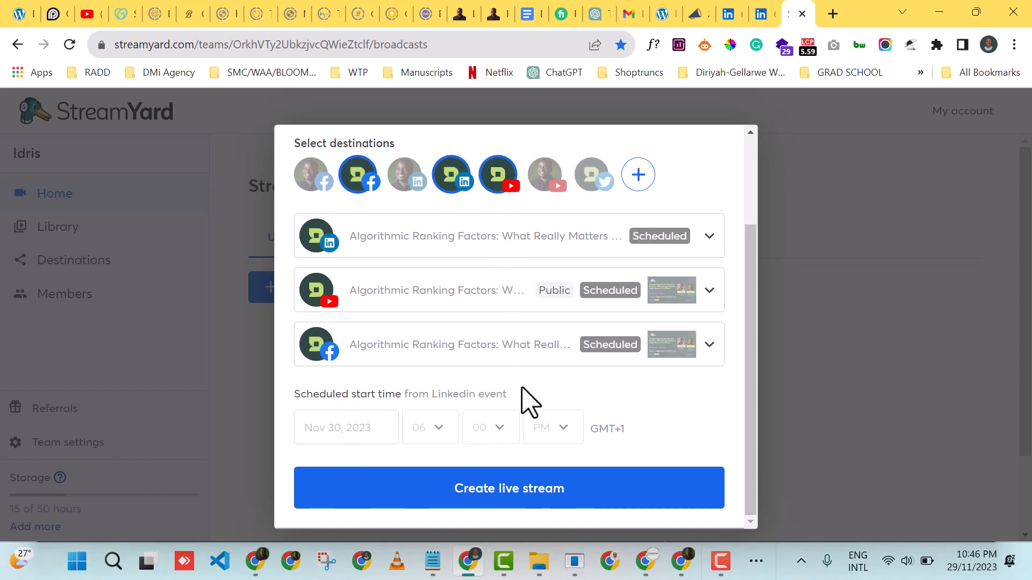
# Create the live stream using the LinkedIn event's start time and check its created and scheduled times among the upcoming streams.
pyautogui.moveTo(524, 398); pyautogui.dragTo(290, 396)
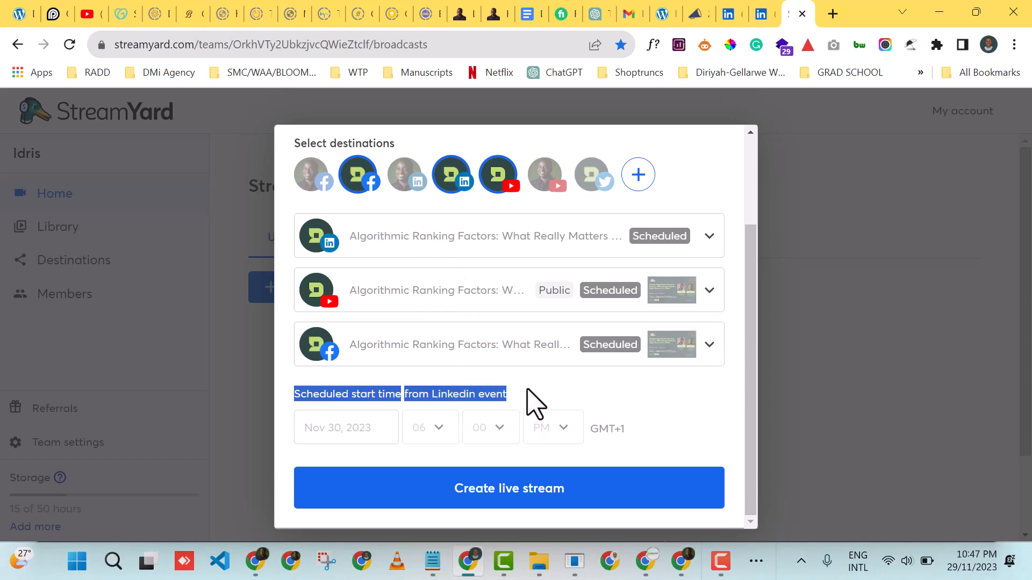
pyautogui.click(518, 497)
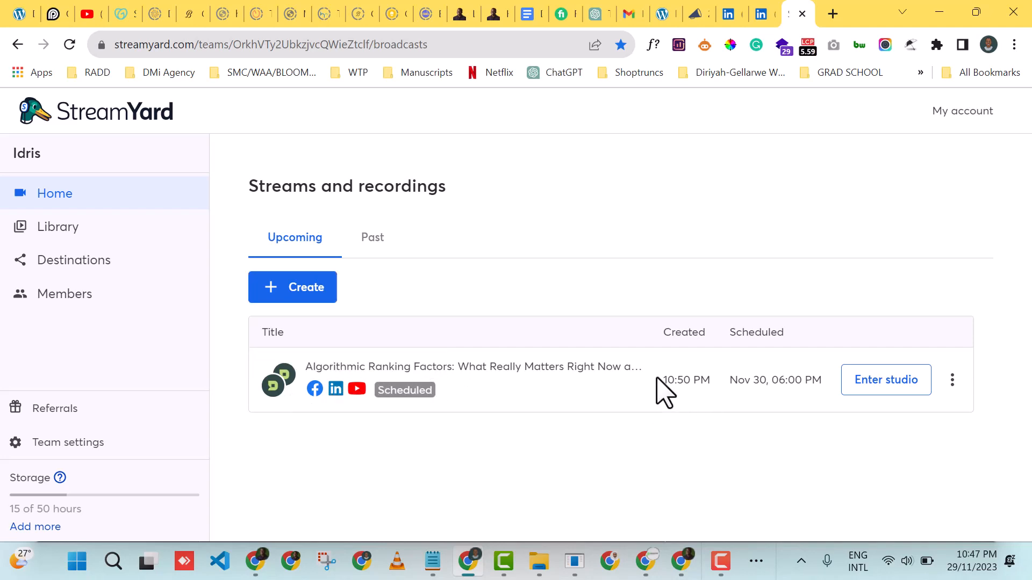
pyautogui.moveTo(663, 381); pyautogui.dragTo(706, 374)
pyautogui.click(708, 371)
pyautogui.moveTo(723, 379); pyautogui.dragTo(824, 380)
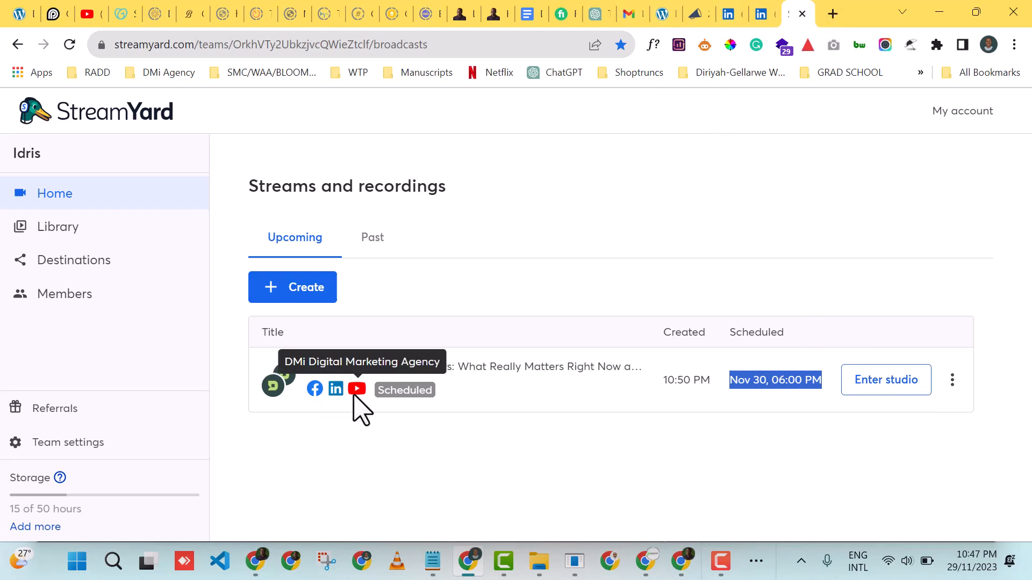
# Open youtube.com in a new browser tab and go to the signed-in DMi Digital Marketing Agency channel.
pyautogui.click(833, 14)
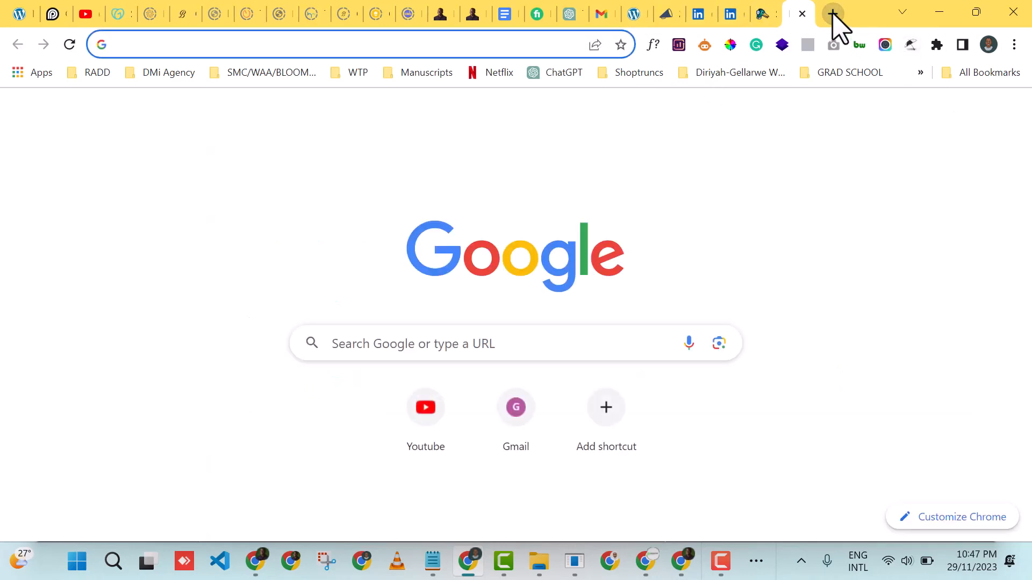
pyautogui.write('youtube.com')
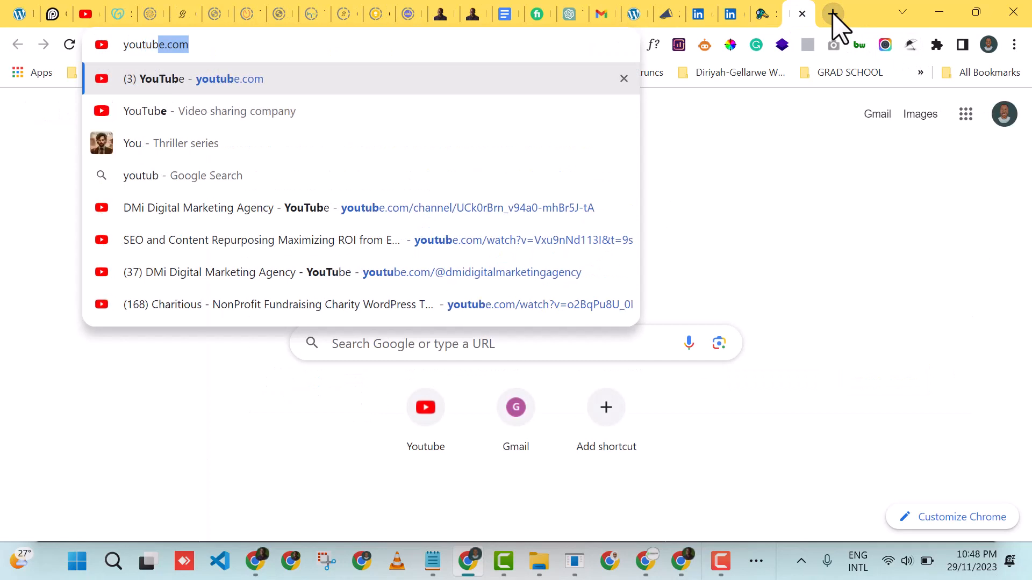
pyautogui.press('Return')
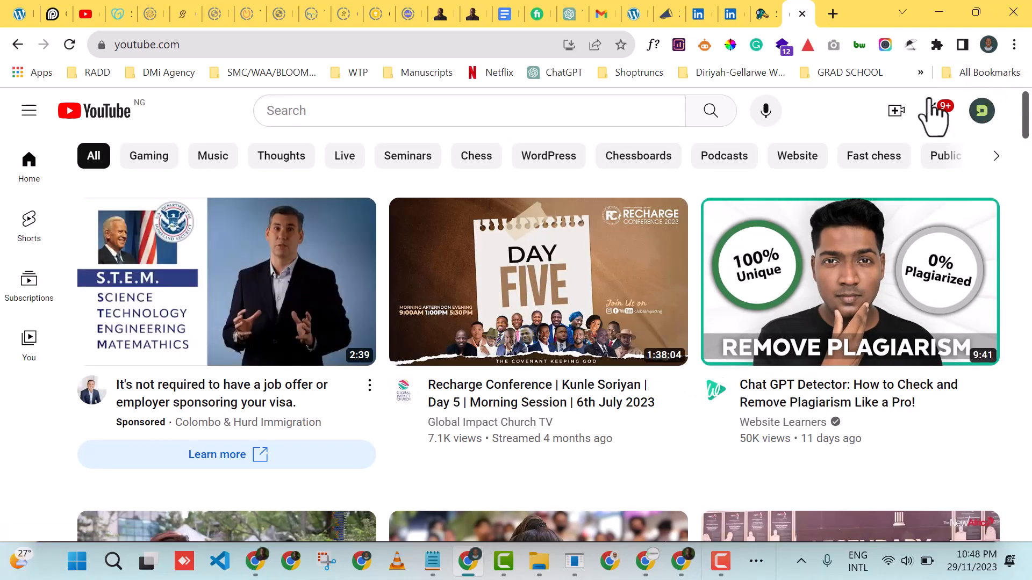
pyautogui.click(981, 112)
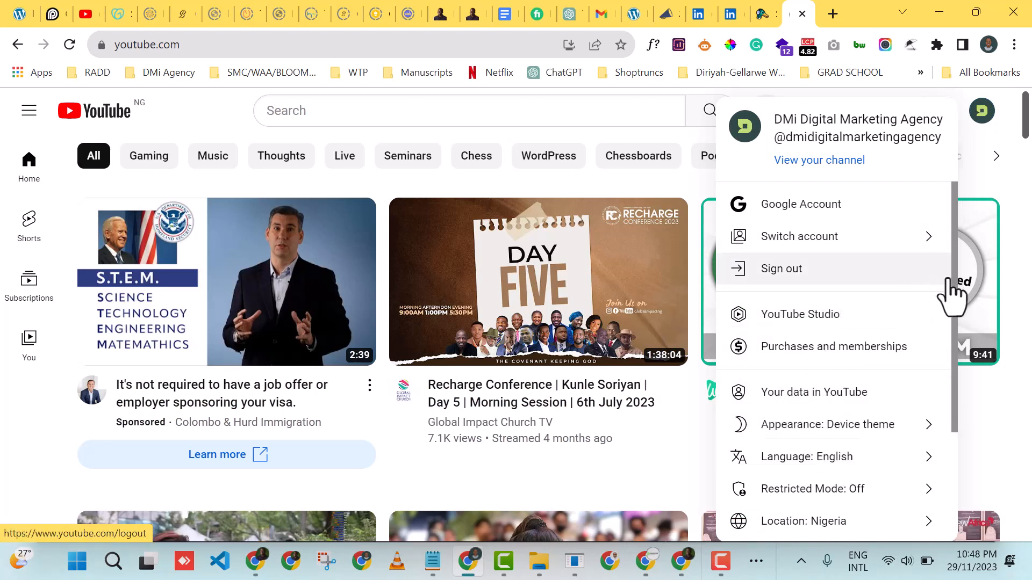
pyautogui.click(825, 164)
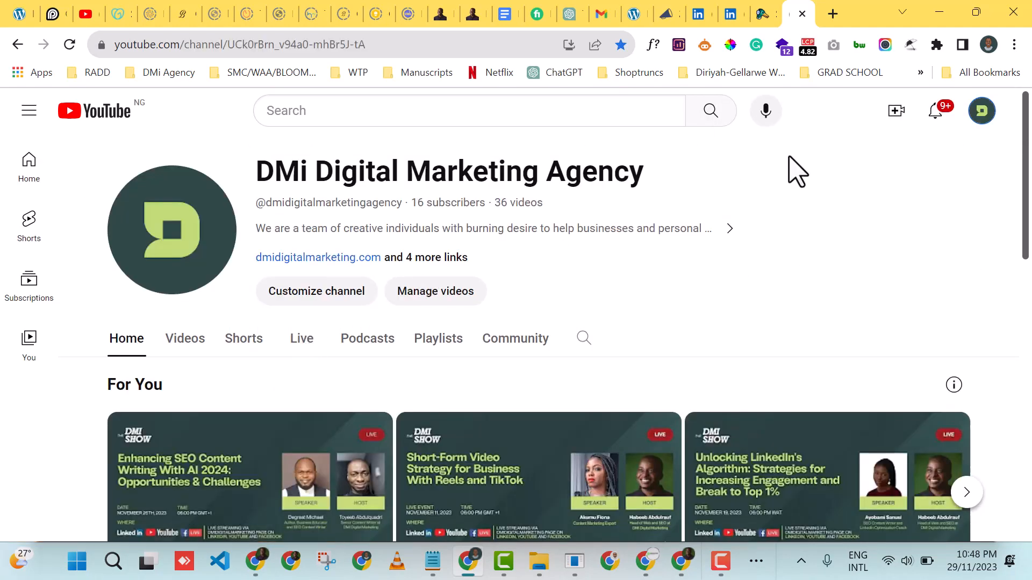
# Show the channel's live streams, latest first, and check the upcoming algorithmic ranking factors webinar and its scheduled time.
pyautogui.moveTo(1028, 172); pyautogui.dragTo(1028, 237)
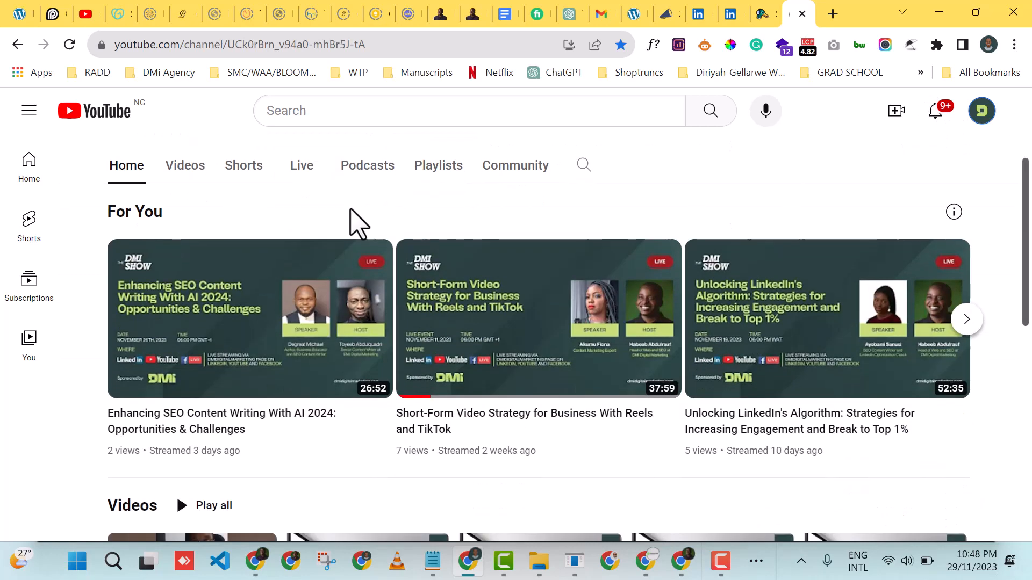
pyautogui.click(297, 168)
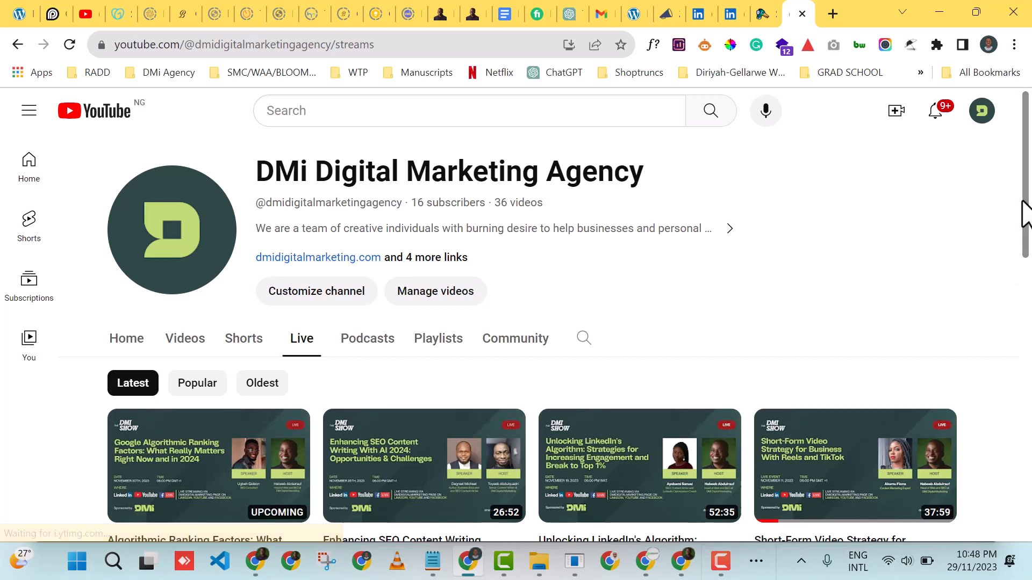
pyautogui.scroll(-1, 1026, 253)
pyautogui.scroll(-1, 1027, 256)
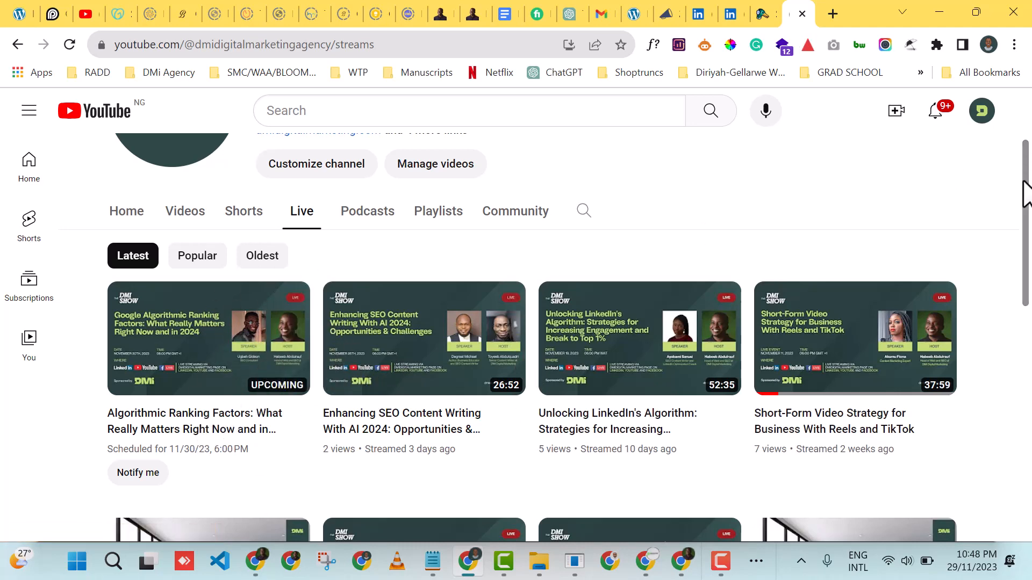
pyautogui.moveTo(1024, 182); pyautogui.dragTo(1026, 211)
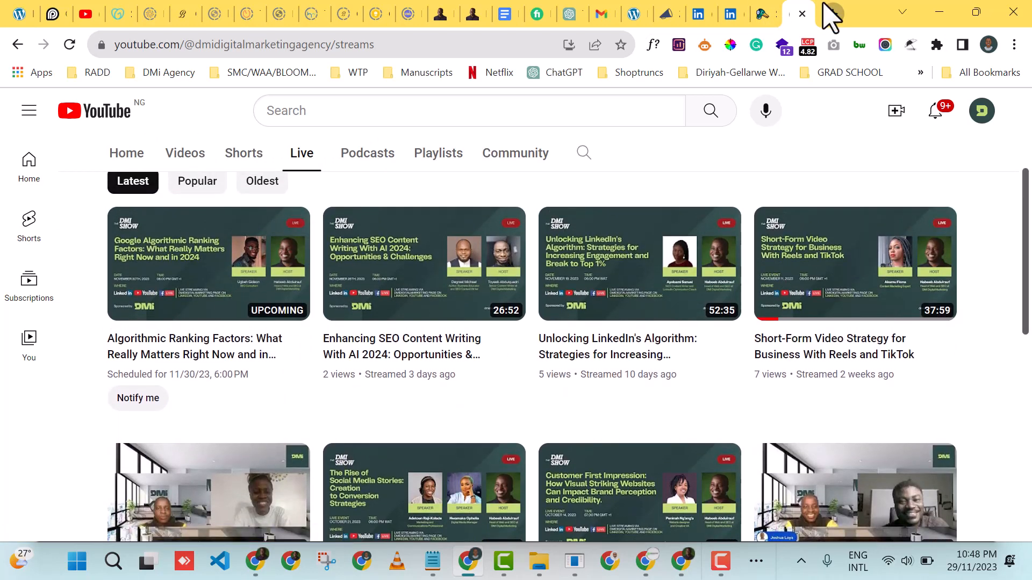
# Open facebook.com in another browser tab and go to the DMi Digital Marketing Agency page from the shortcuts.
pyautogui.write('face\\')
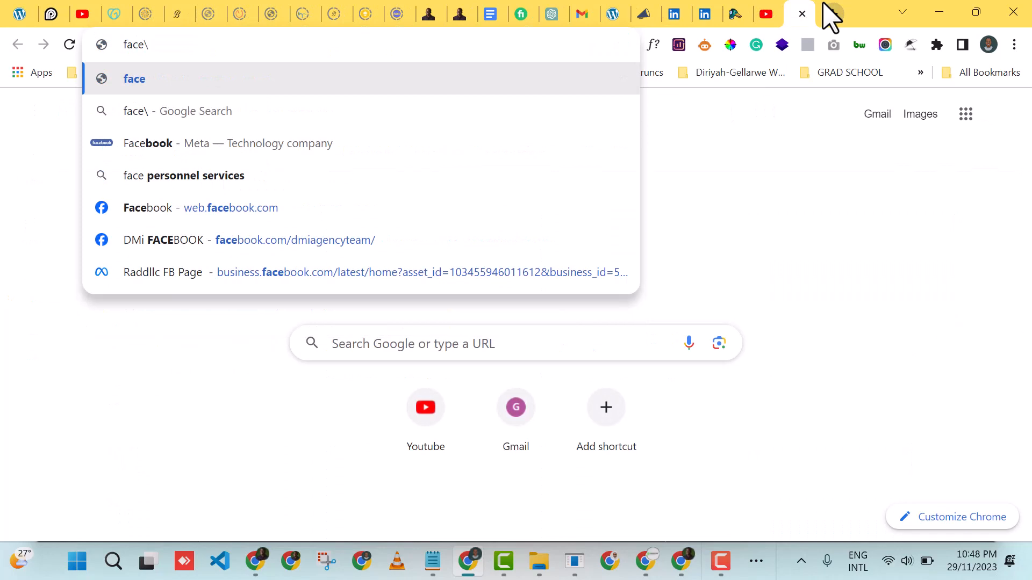
pyautogui.press('BackSpace')
pyautogui.write('book')
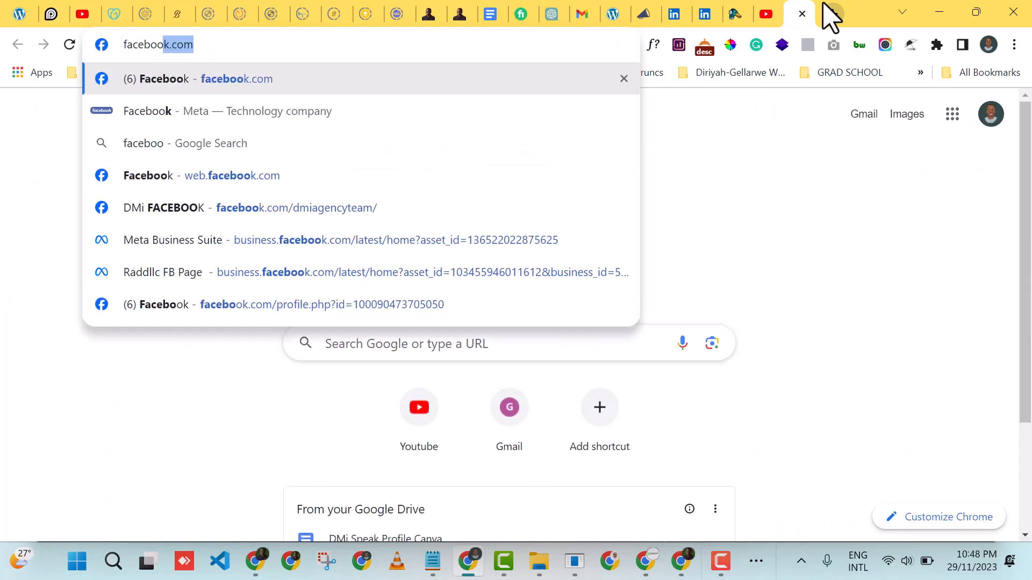
pyautogui.press('Return')
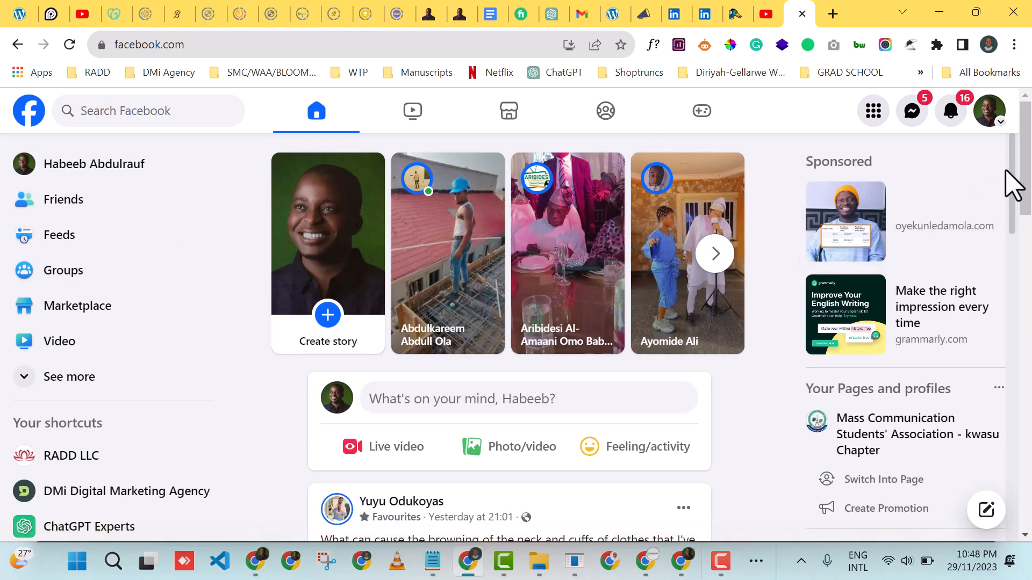
pyautogui.moveTo(1005, 174); pyautogui.dragTo(1009, 202)
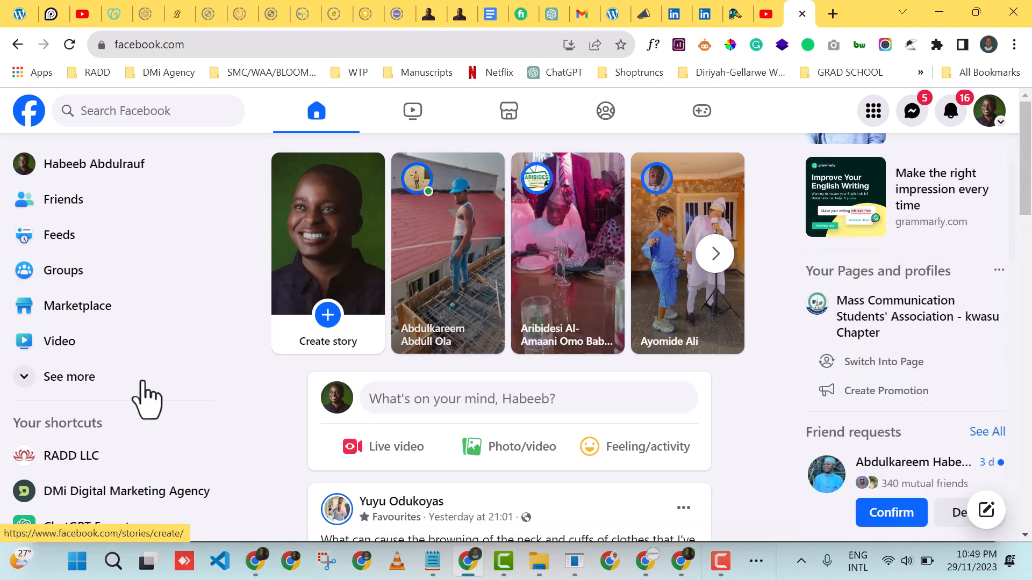
pyautogui.scroll(-2, 211, 467)
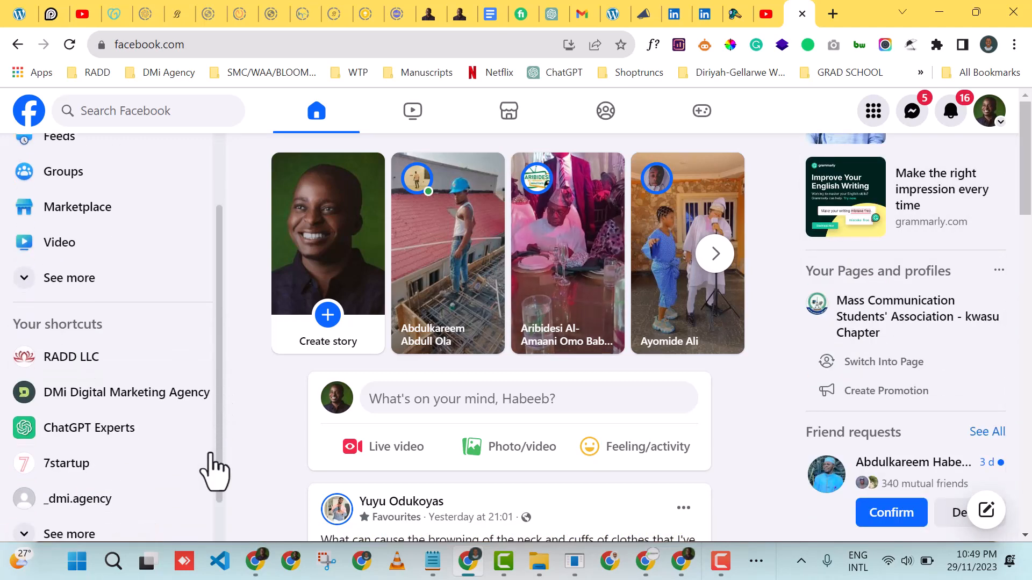
pyautogui.click(129, 387)
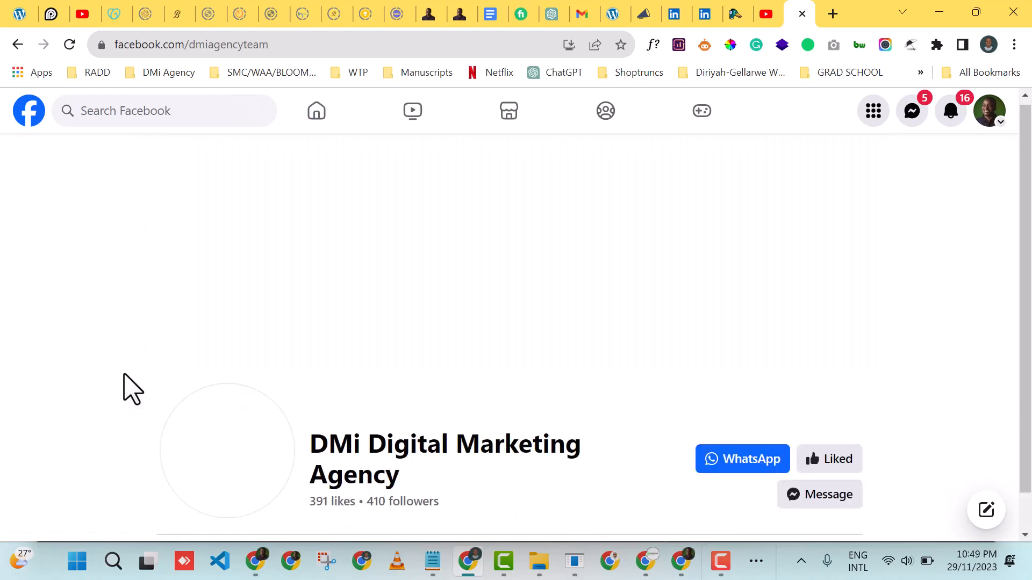
# Examine the Facebook page's posts for the scheduled webinar event, its thumbnail and start time, and return to the page header.
pyautogui.scroll(-6, 1030, 150)
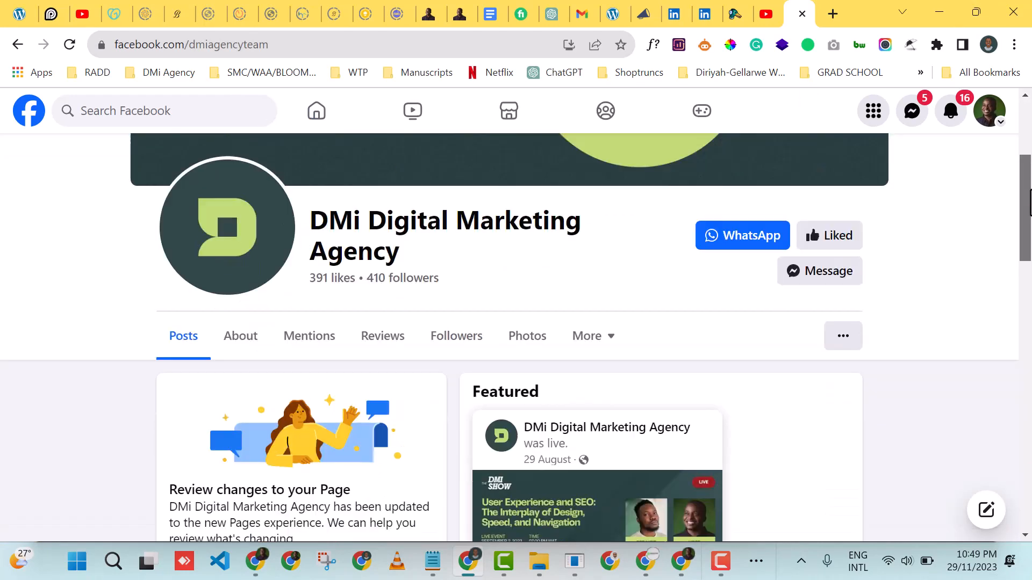
pyautogui.scroll(-8, 1021, 236)
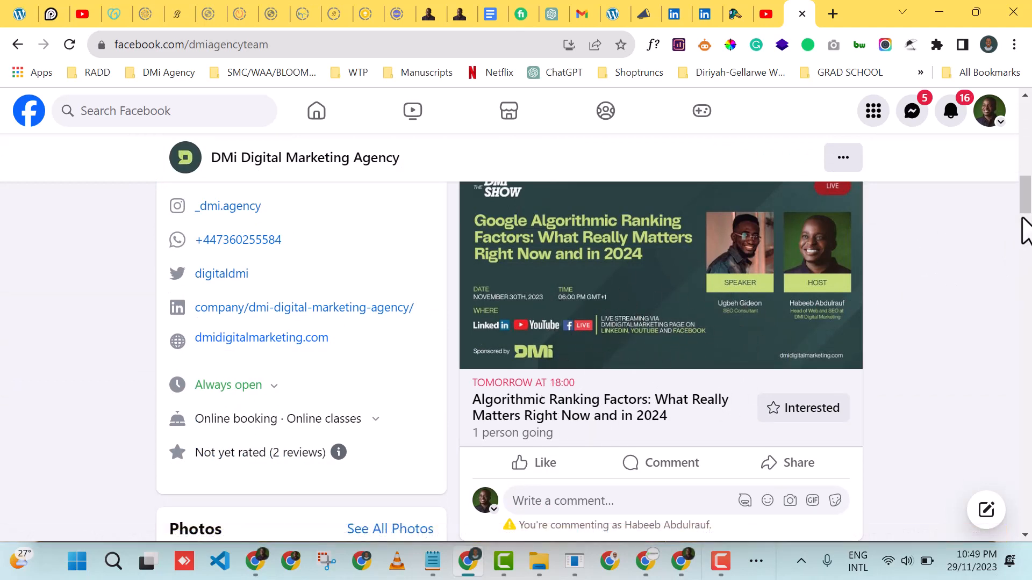
pyautogui.moveTo(1029, 209); pyautogui.dragTo(1024, 135)
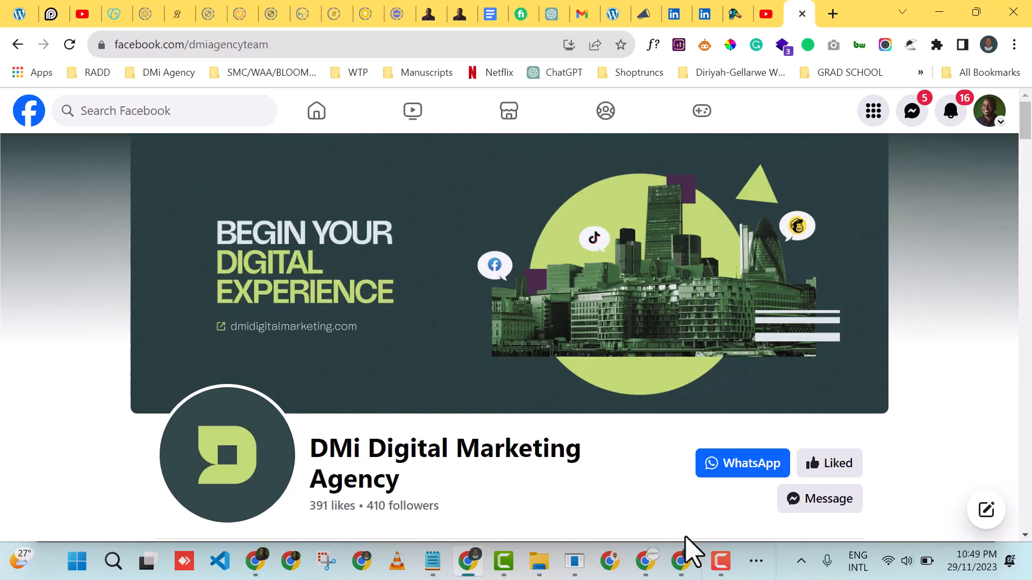
pyautogui.moveTo(720, 565)
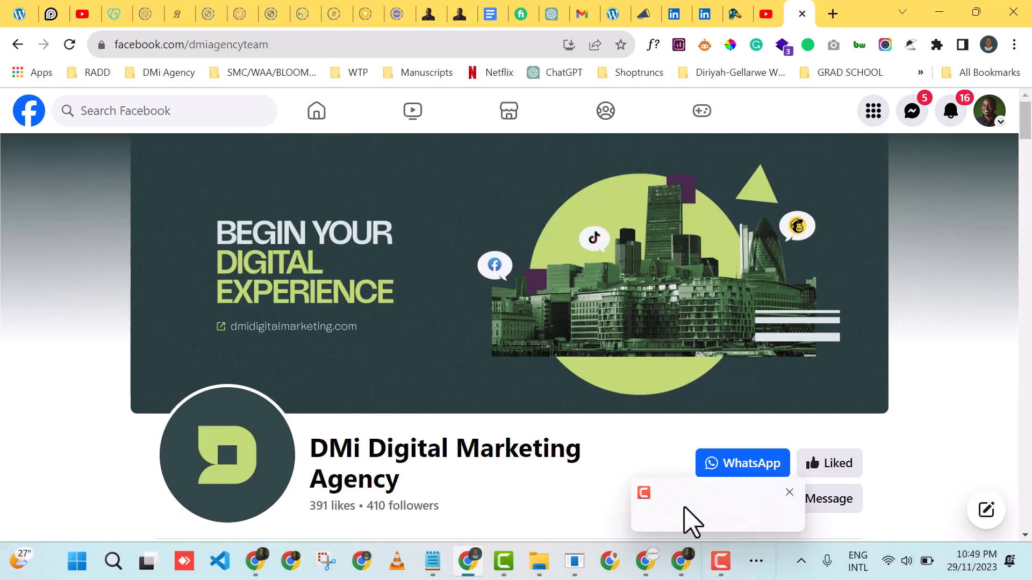
pyautogui.moveTo(704, 515)
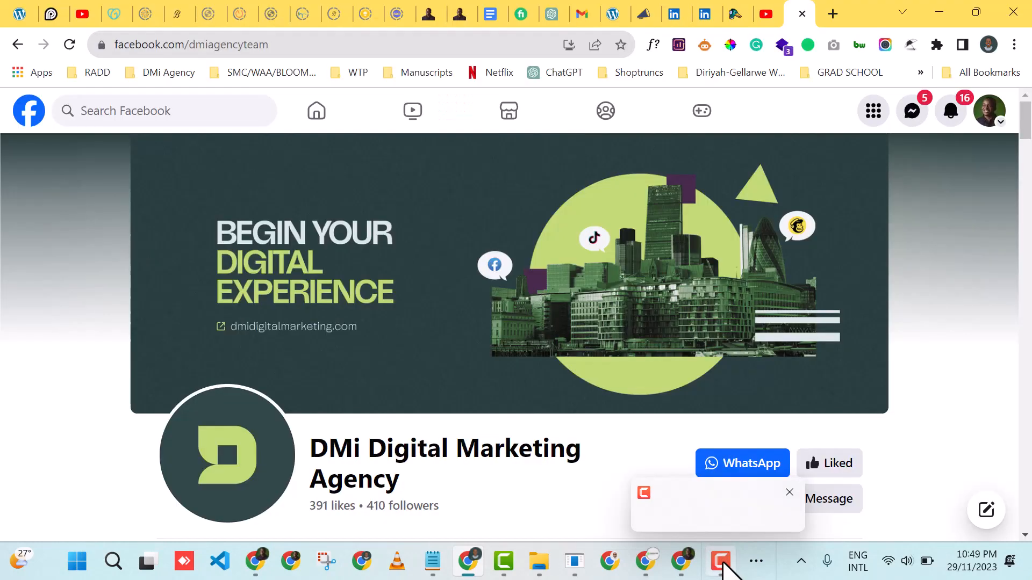